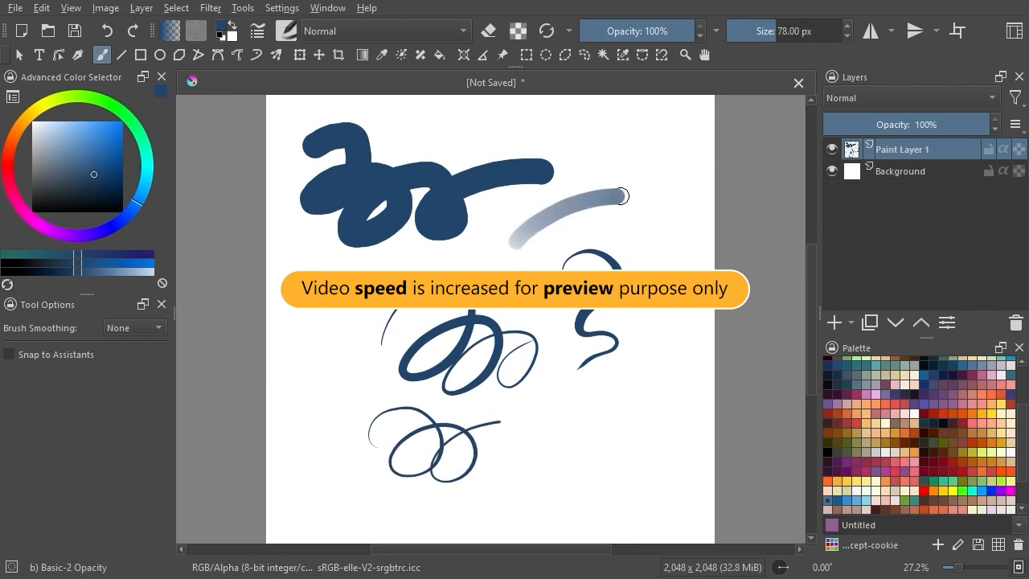
# Paint two blue strokes in the lower part of the canvas with the Basic-2 Opacity brush
pyautogui.moveTo(548, 418); pyautogui.dragTo(642, 373)
pyautogui.moveTo(585, 458); pyautogui.dragTo(654, 405)
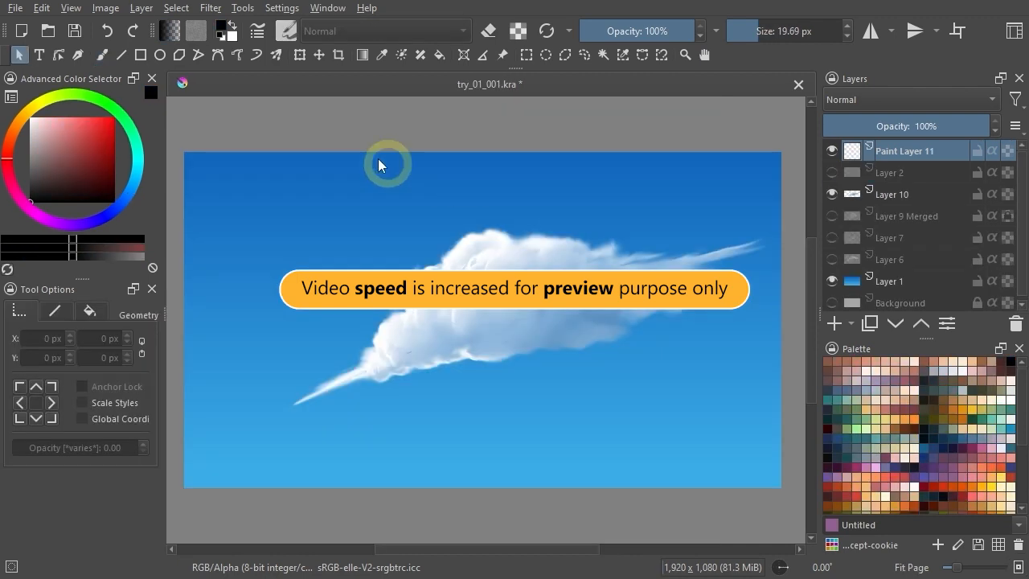
# Open the Krita configuration settings
pyautogui.click(281, 8)
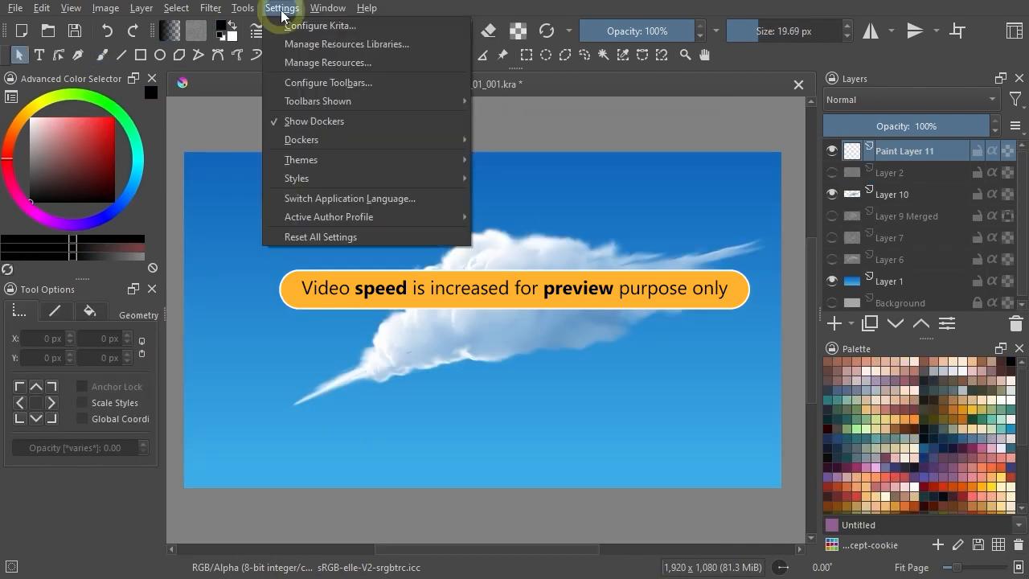
pyautogui.click(318, 25)
pyautogui.click(523, 157)
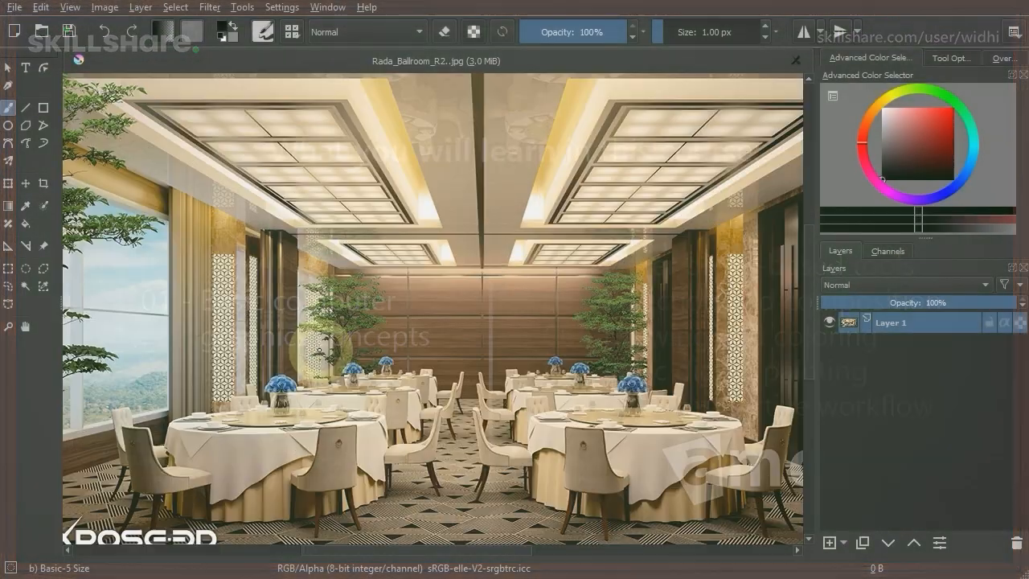
pyautogui.scroll(10, 395, 305)
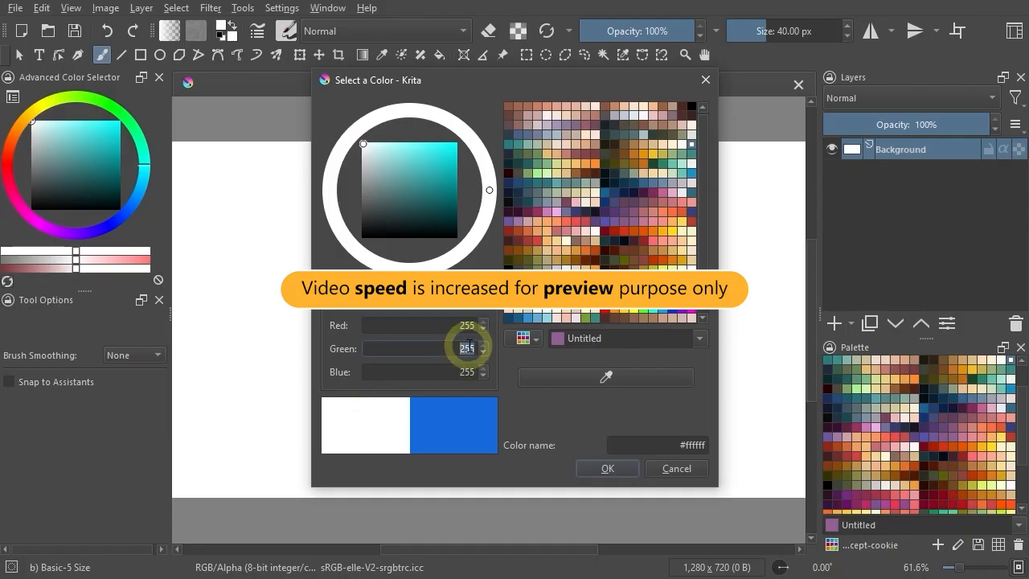
# Edit the green and blue channel values in the color selection dialog
pyautogui.moveTo(451, 348); pyautogui.dragTo(466, 372)
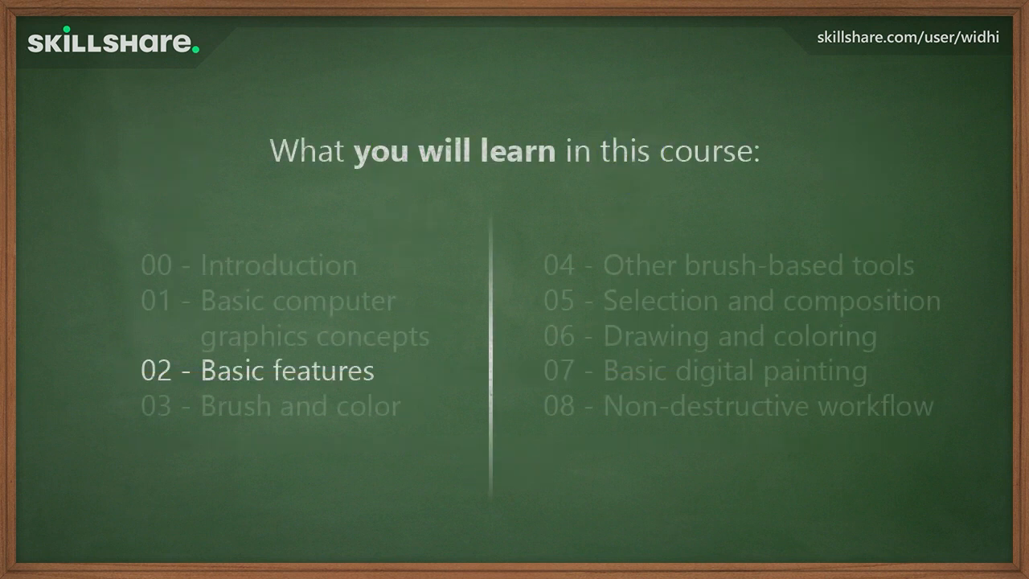
# Use the European BD comic template for the new document
pyautogui.click(572, 273)
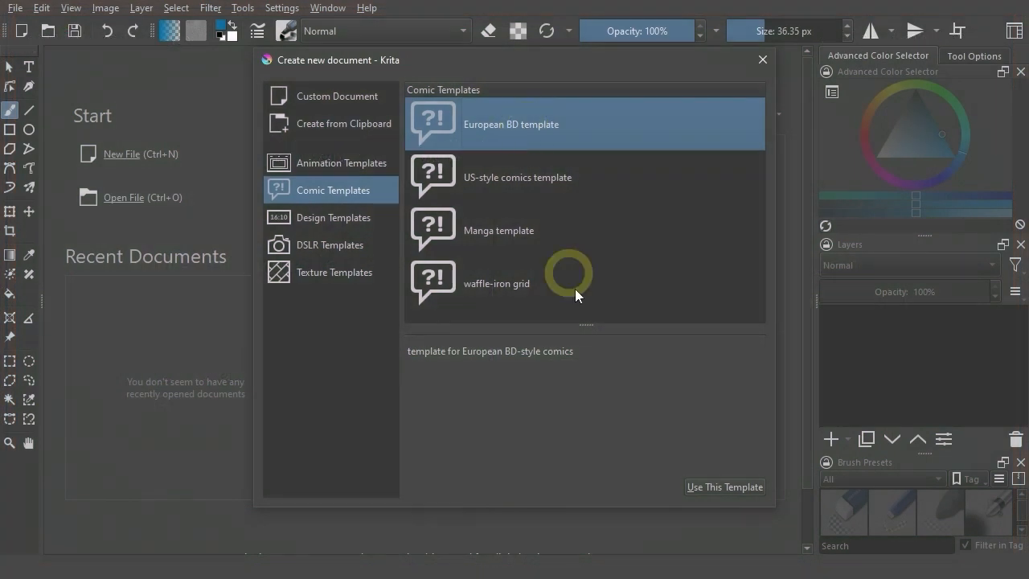
pyautogui.click(725, 486)
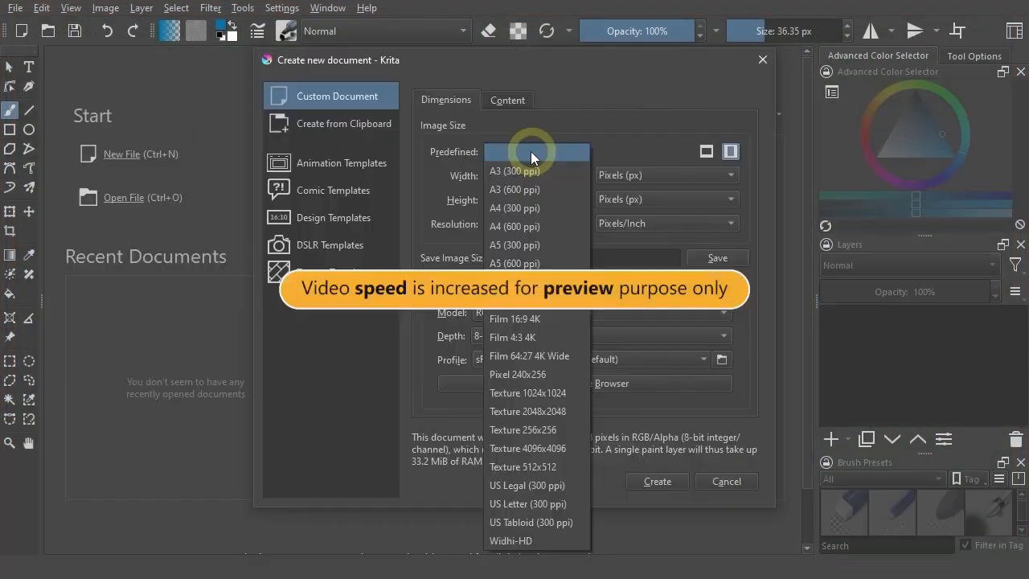
# Choose the A3 (600 ppi) predefined size for a custom document and try the landscape and portrait orientations
pyautogui.click(563, 191)
pyautogui.click(707, 152)
pyautogui.click(733, 153)
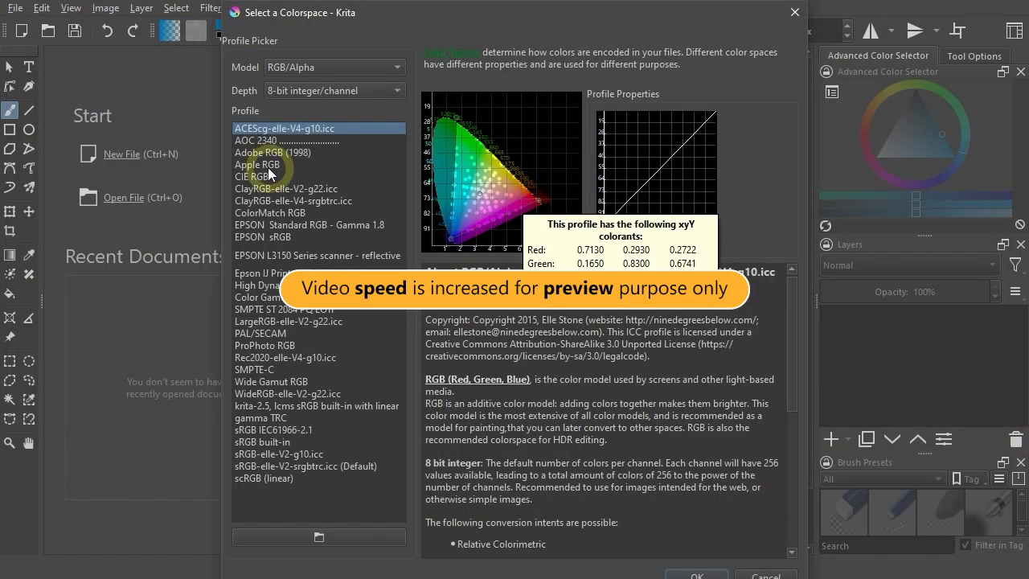
# Examine the Adobe RGB (1998) and Apple RGB profiles in the color space browser
pyautogui.click(263, 153)
pyautogui.click(276, 165)
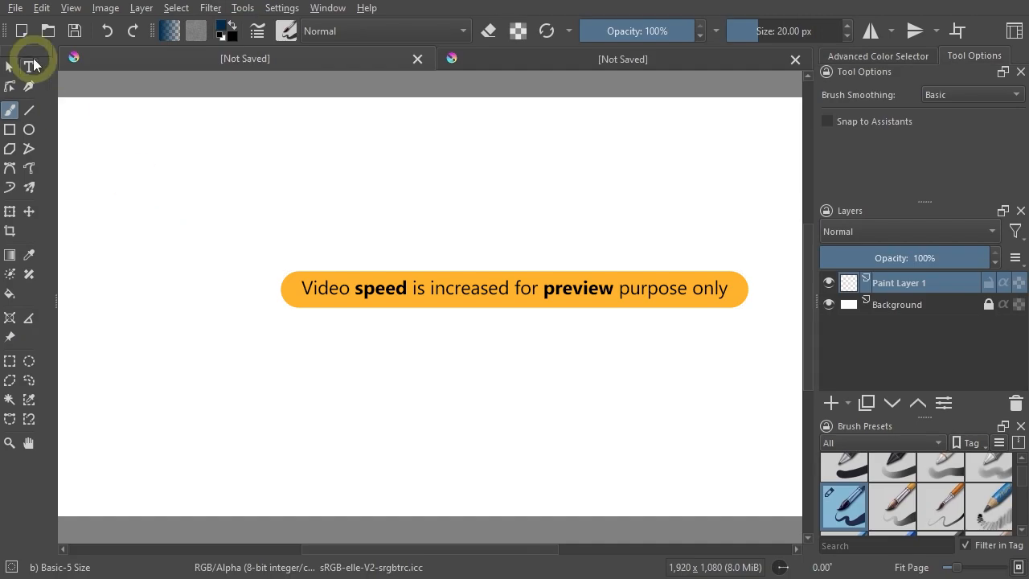
# Dock the toolbox horizontally beneath the main toolbar
pyautogui.moveTo(32, 62); pyautogui.dragTo(349, 70)
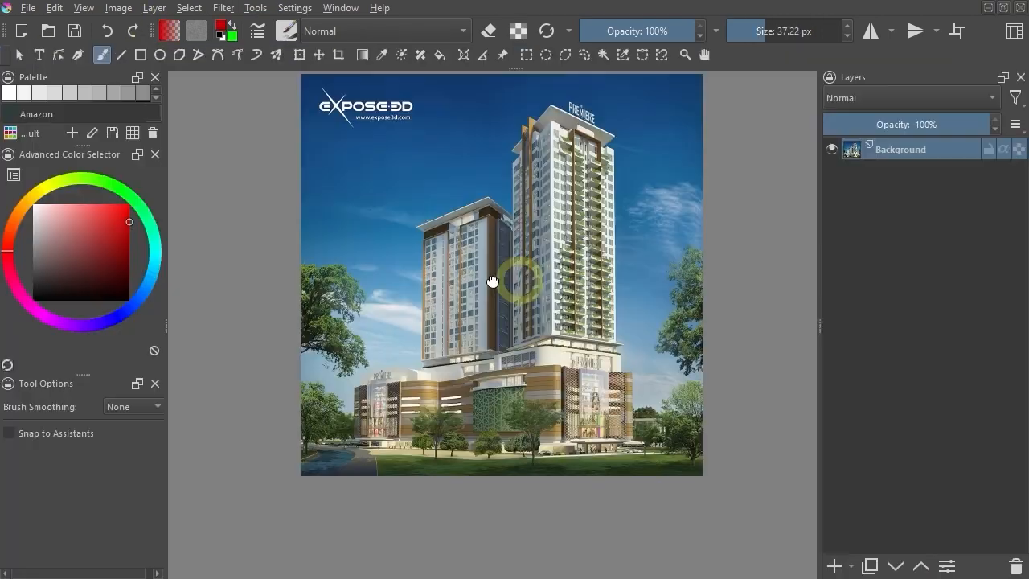
pyautogui.scroll(2, 517, 276)
pyautogui.moveTo(609, 340); pyautogui.dragTo(624, 270)
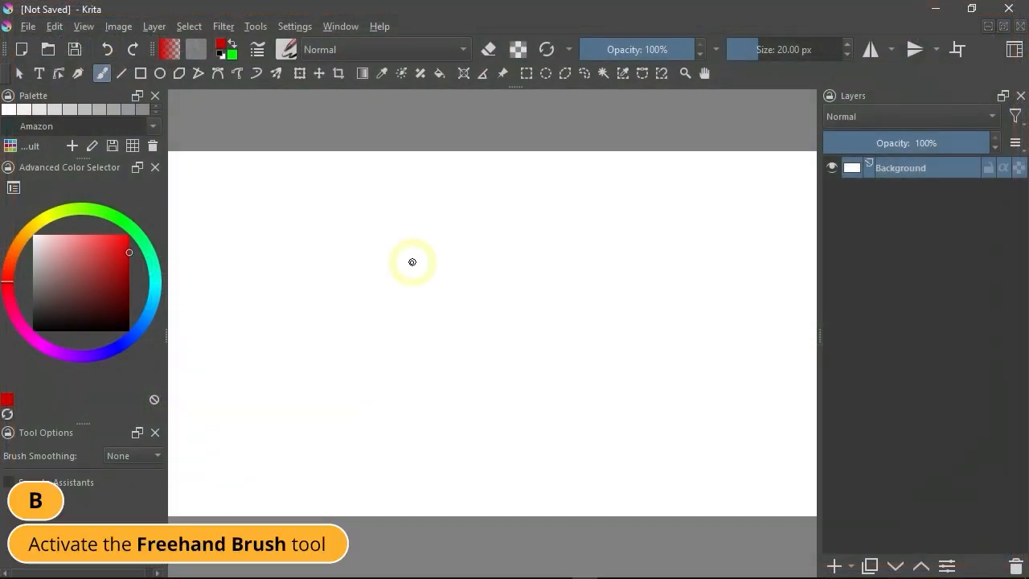
# Search the brush presets for "blend"
pyautogui.click(286, 49)
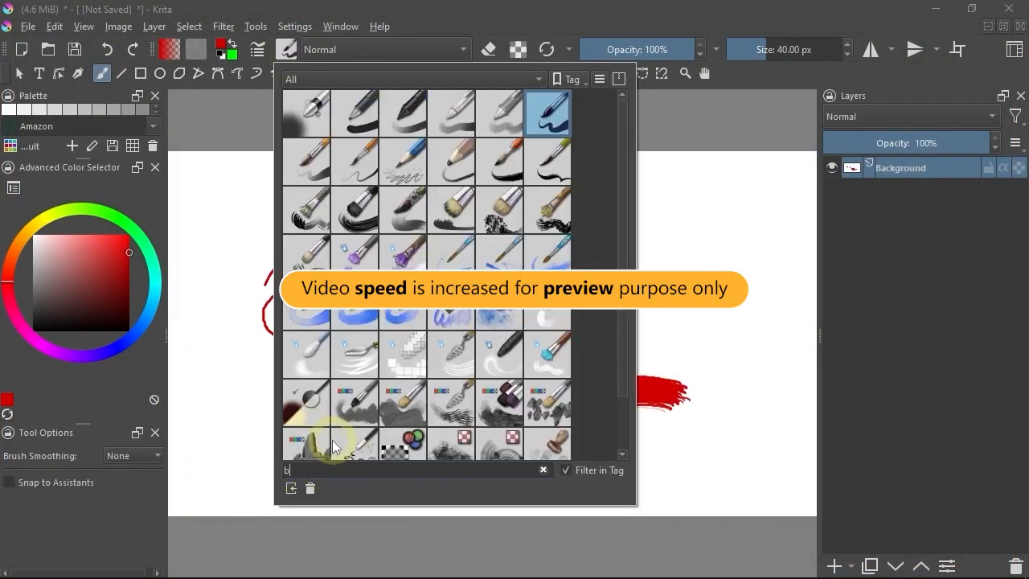
pyautogui.write('blend')
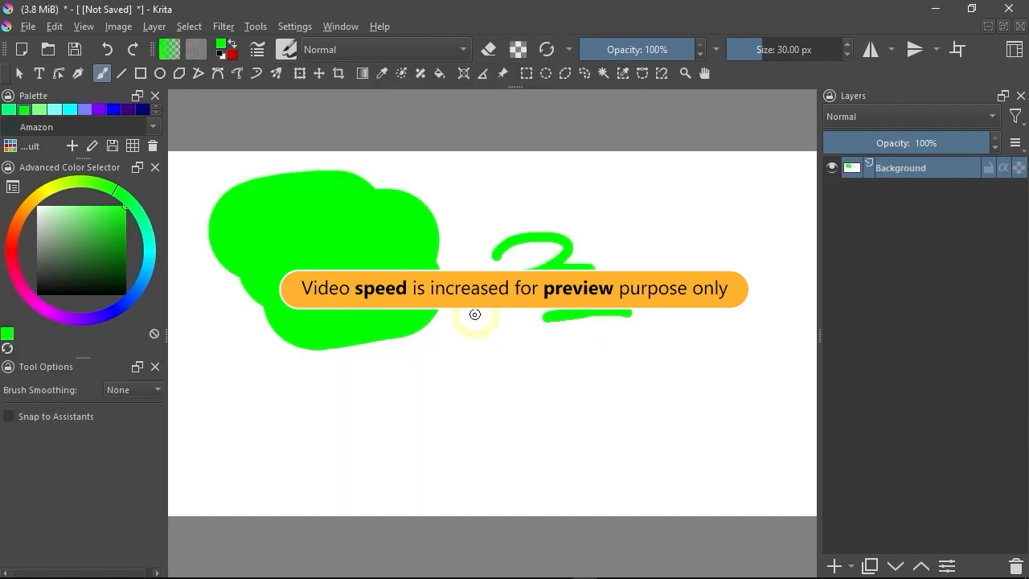
# Enlarge the brush interactively on the canvas to about 261 px
pyautogui.rightClick(472, 310)
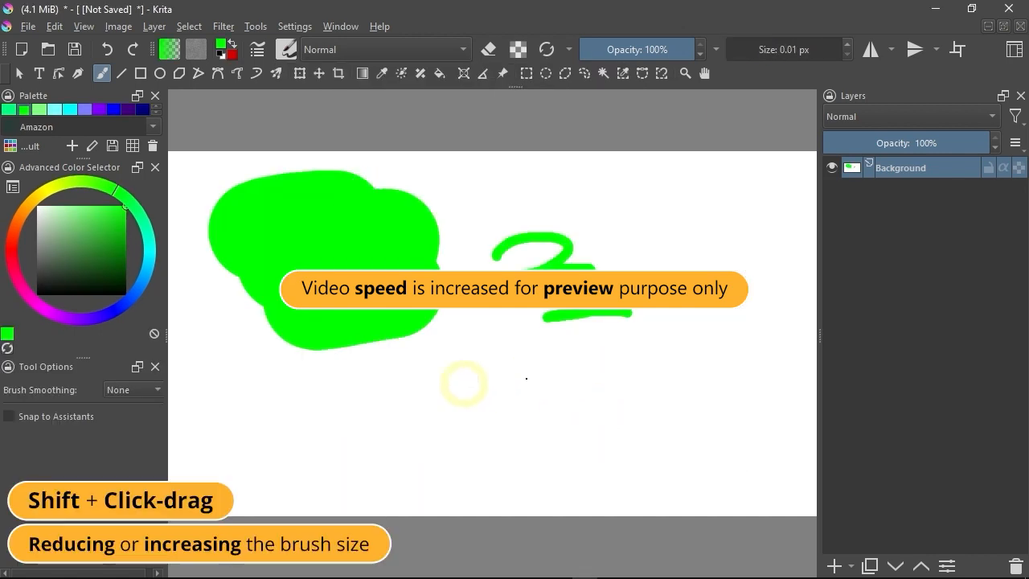
pyautogui.moveTo(459, 378); pyautogui.dragTo(586, 391)
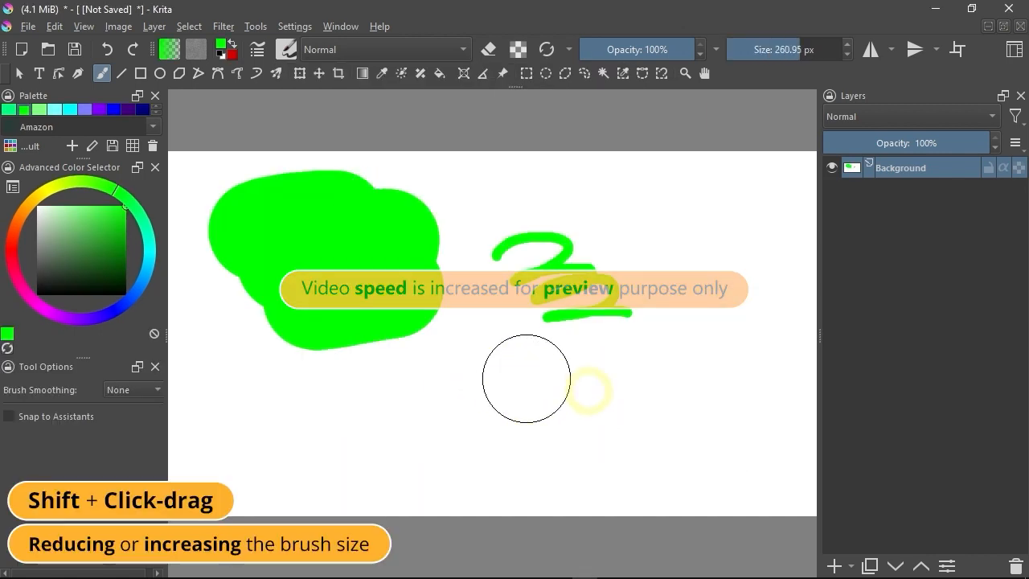
pyautogui.moveTo(491, 255); pyautogui.dragTo(631, 314)
# Paint test strokes in the brush editor's scratchpad with automatic brush tip spacing on and off
pyautogui.click(871, 438)
pyautogui.click(854, 490)
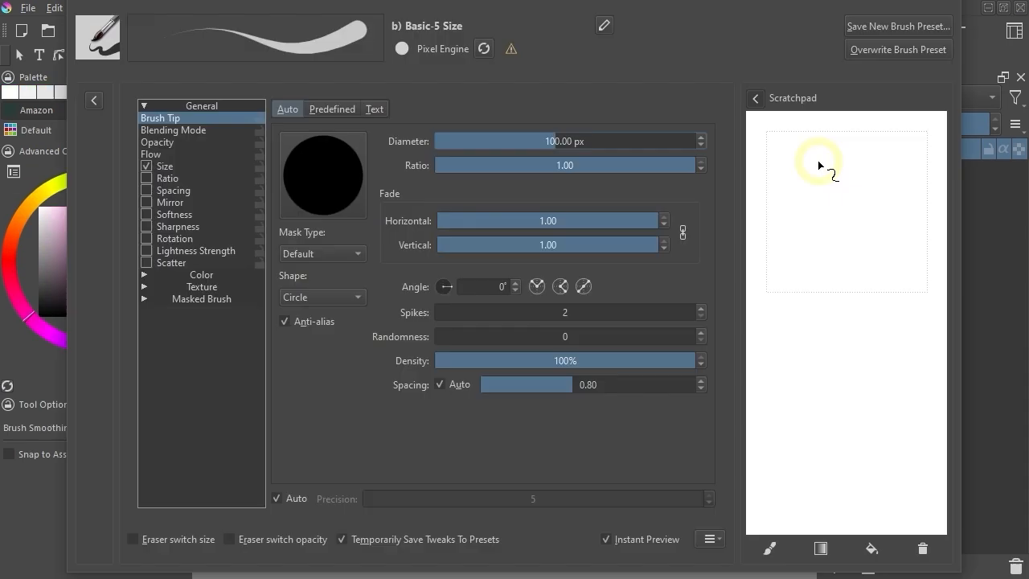
pyautogui.moveTo(820, 166); pyautogui.dragTo(822, 448)
pyautogui.click(440, 385)
pyautogui.moveTo(882, 167); pyautogui.dragTo(868, 462)
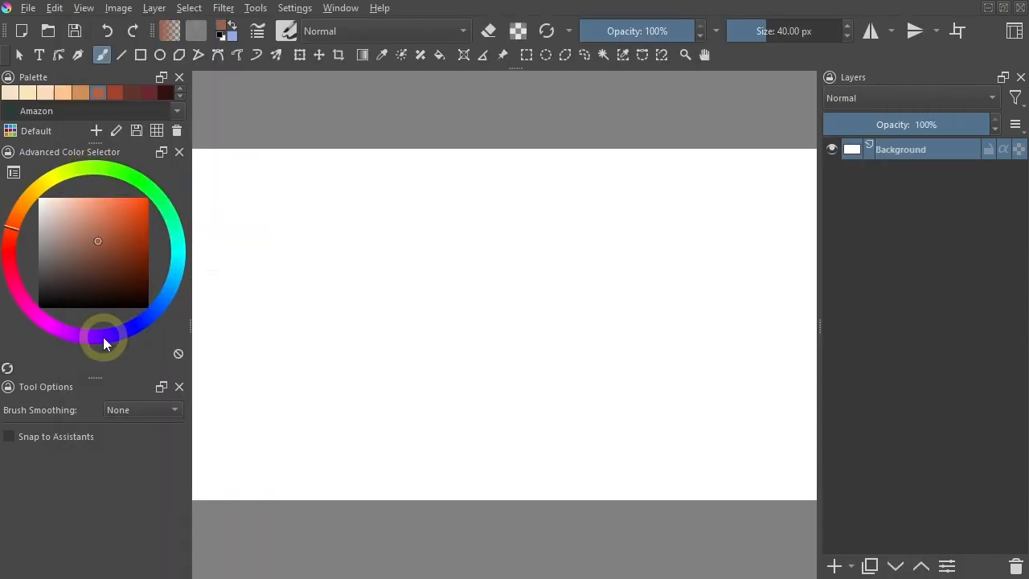
# Pick the foreground color in the color dialog, finishing with an orange swatch from the Amazon palette
pyautogui.middleClick(106, 281)
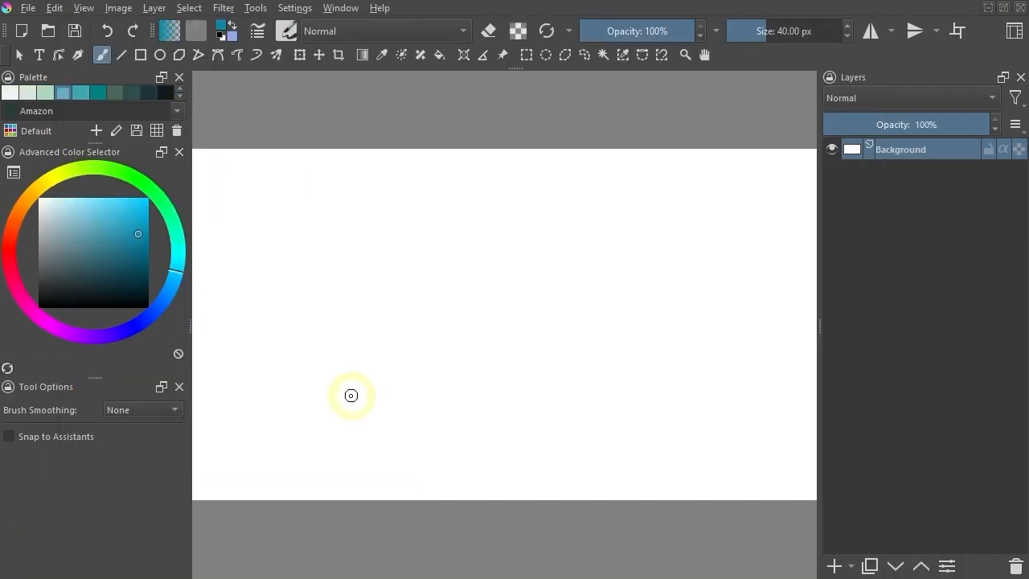
pyautogui.click(221, 26)
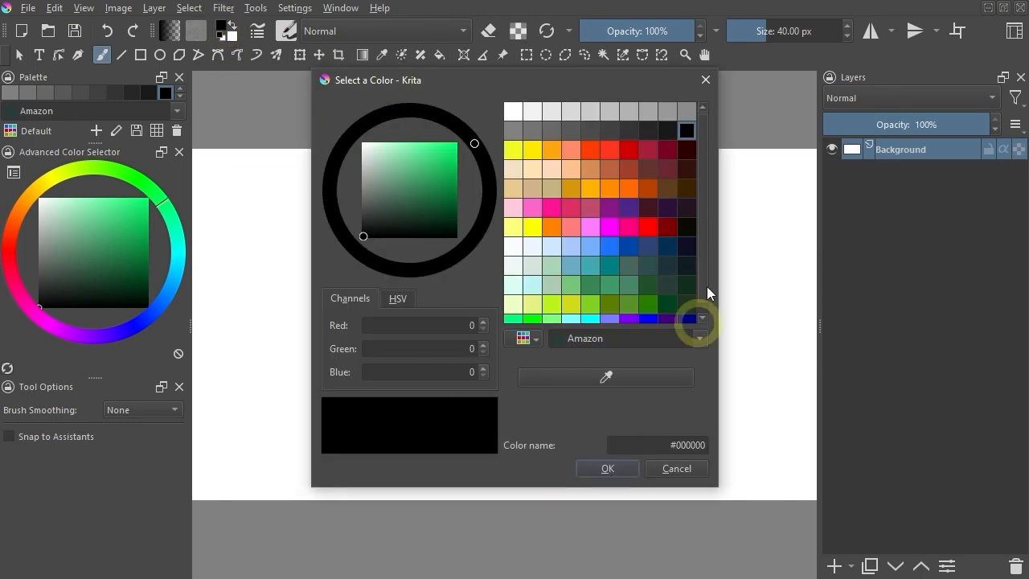
pyautogui.click(440, 196)
pyautogui.click(443, 163)
pyautogui.click(550, 151)
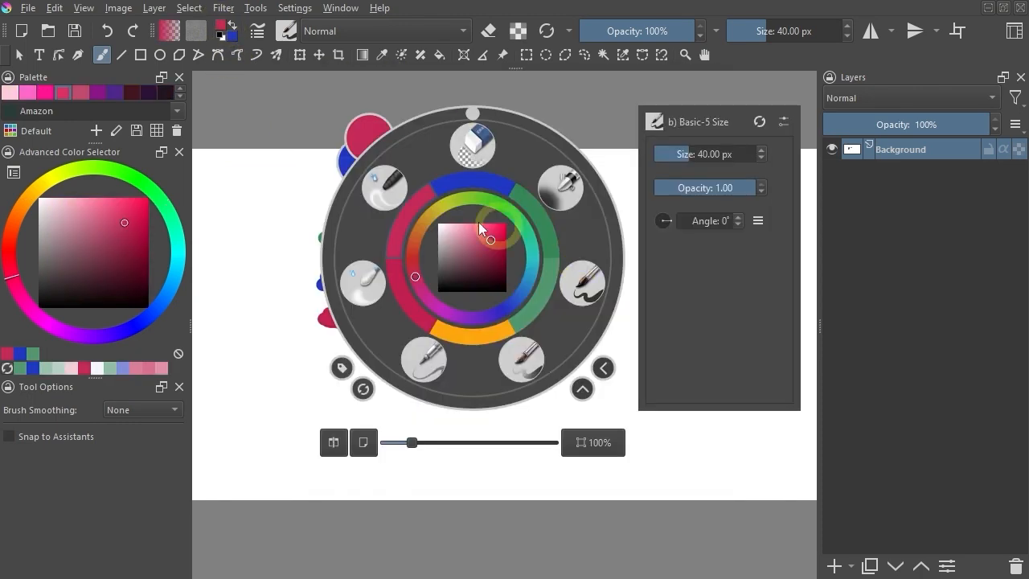
# Choose a new hue and shade in the pop-up palette's color selector
pyautogui.click(509, 210)
pyautogui.click(484, 262)
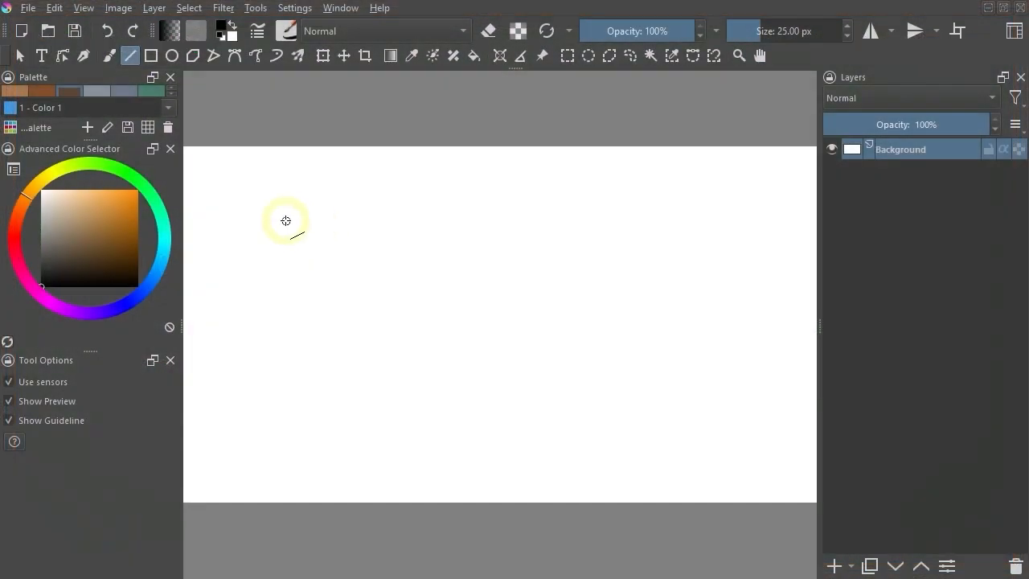
# Draw straight black lines across the upper canvas with the Line tool at 25 px
pyautogui.moveTo(285, 221); pyautogui.dragTo(639, 204)
pyautogui.moveTo(676, 286); pyautogui.dragTo(680, 286)
pyautogui.moveTo(740, 192); pyautogui.dragTo(730, 293)
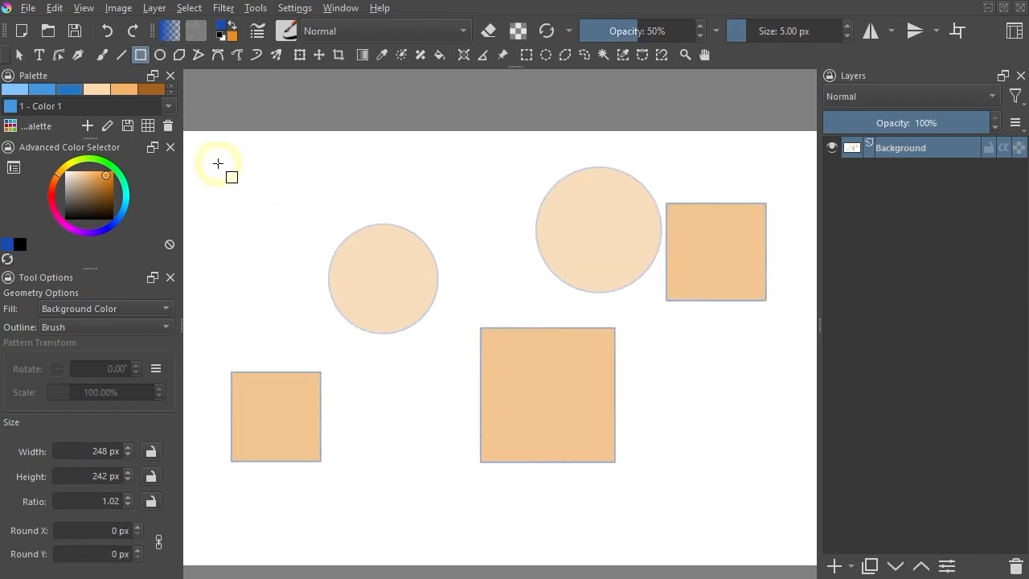
# Draw a rectangle filled with the orange background color and outlined by the brush at 50% opacity
pyautogui.moveTo(321, 258)
pyautogui.mouseDown()
pyautogui.moveTo(287, 231)
pyautogui.moveTo(311, 250)
pyautogui.mouseUp()
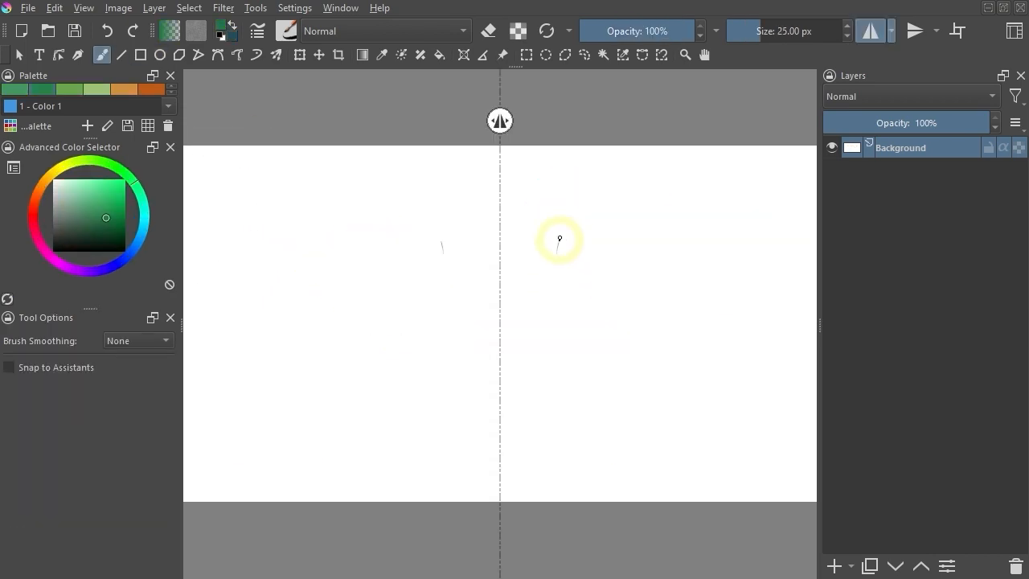
# Paint dark green strokes mirrored across the vertical symmetry axis
pyautogui.moveTo(558, 241); pyautogui.dragTo(596, 306)
pyautogui.moveTo(551, 391); pyautogui.dragTo(551, 438)
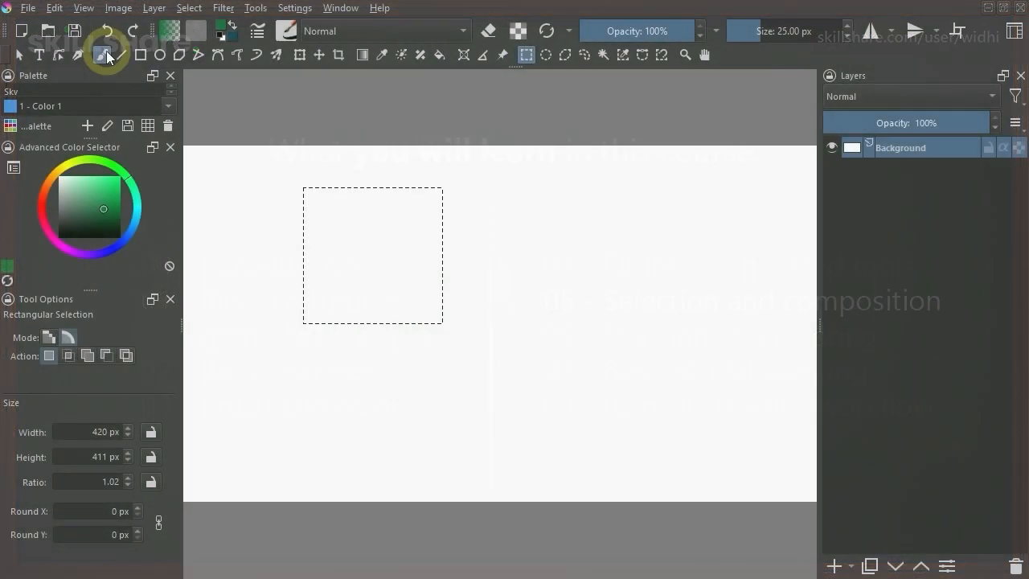
# Paint inside the existing rectangular selection and inside a second rectangular selection on the right half of the canvas
pyautogui.click(102, 55)
pyautogui.moveTo(354, 193); pyautogui.dragTo(426, 287)
pyautogui.hotkey('ctrl', 'r')
pyautogui.moveTo(477, 246); pyautogui.dragTo(709, 364)
pyautogui.press('b')
pyautogui.moveTo(515, 240)
pyautogui.mouseDown()
pyautogui.moveTo(726, 258)
pyautogui.moveTo(534, 379)
pyautogui.moveTo(748, 329)
pyautogui.mouseUp()
# Outline an area with the Freehand Selection tool and clear the selection
pyautogui.moveTo(341, 209); pyautogui.dragTo(302, 272)
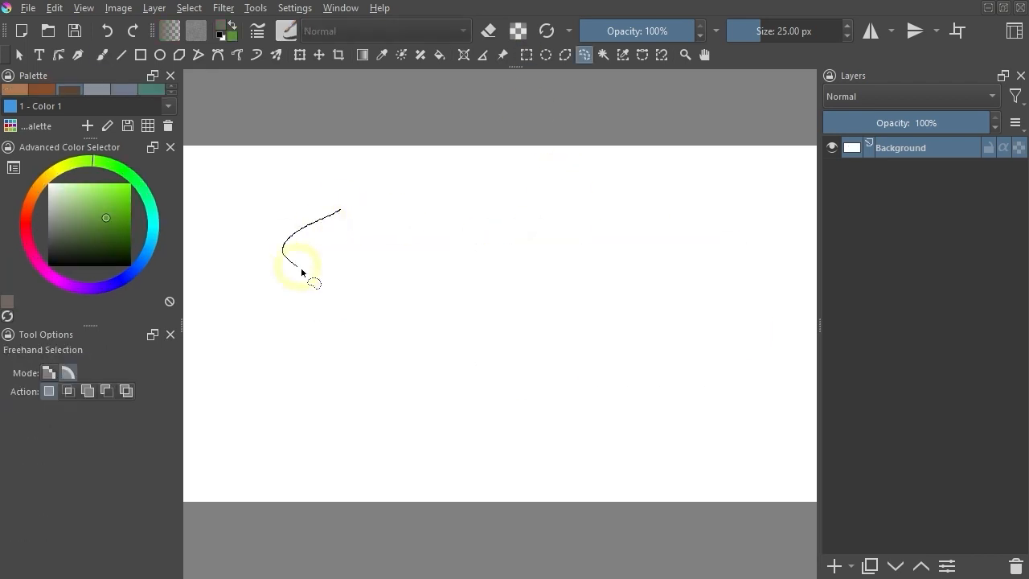
pyautogui.moveTo(378, 197); pyautogui.dragTo(342, 209)
pyautogui.moveTo(511, 217); pyautogui.dragTo(534, 316)
pyautogui.hotkey('ctrl', 'shift', 'a')
# Outline a two-humped mound with the Polygonal Selection tool, fill it with the grey-brown foreground color, and deselect
pyautogui.click(565, 55)
pyautogui.click(577, 323)
pyautogui.click(547, 310)
pyautogui.click(536, 277)
pyautogui.click(514, 260)
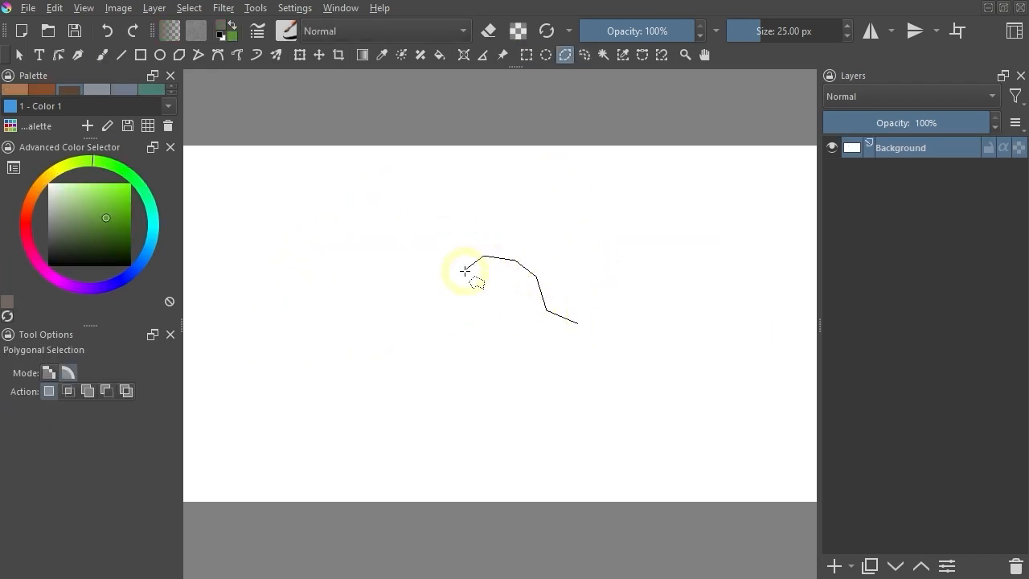
pyautogui.click(578, 377)
pyautogui.click(598, 360)
pyautogui.click(578, 324)
pyautogui.hotkey('shift', 'BackSpace')
pyautogui.hotkey('ctrl', 'shift', 'a')
# Outline a shape with the Freehand Selection tool, fill it with the foreground color, and deselect
pyautogui.click(584, 55)
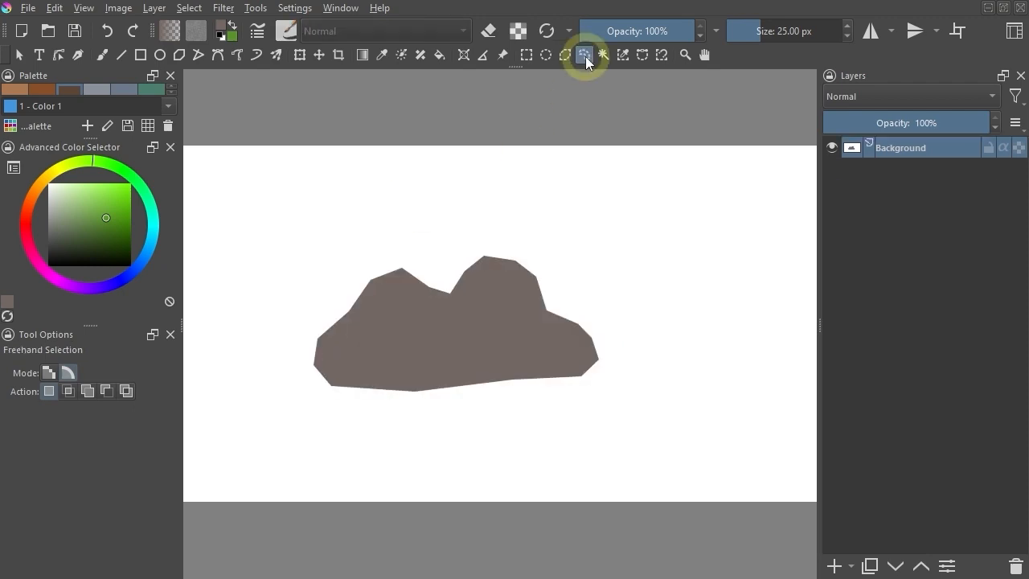
pyautogui.moveTo(464, 279); pyautogui.dragTo(474, 278)
pyautogui.hotkey('shift', 'BackSpace')
pyautogui.hotkey('ctrl', 'shift', 'a')
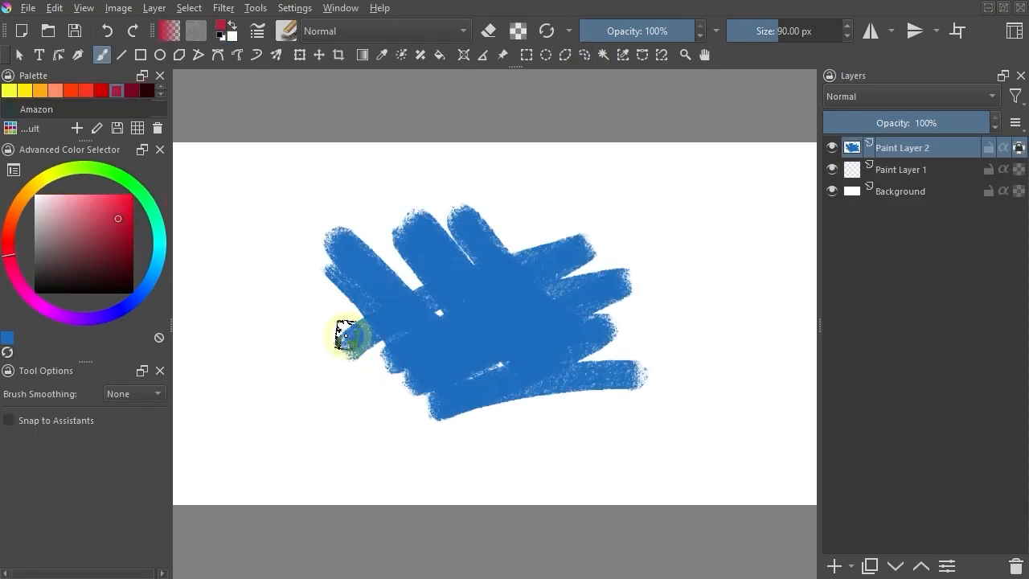
# Paint crimson and a second color over the alpha-locked blue strokes on Paint Layer 2, toggling the Background layer's visibility
pyautogui.moveTo(344, 334)
pyautogui.mouseDown()
pyautogui.moveTo(644, 367)
pyautogui.moveTo(533, 372)
pyautogui.moveTo(628, 293)
pyautogui.moveTo(700, 287)
pyautogui.mouseUp()
pyautogui.click(832, 191)
pyautogui.click(111, 226)
pyautogui.moveTo(341, 248); pyautogui.dragTo(488, 345)
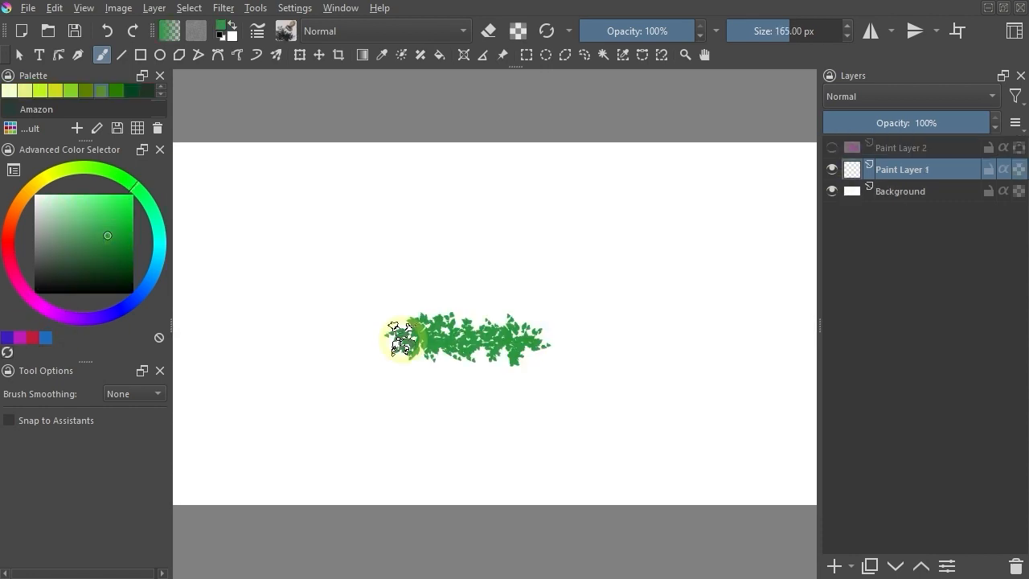
# Build up a leafy green bush on Paint Layer 1 and shade its base darker green with the layer's alpha locked
pyautogui.moveTo(402, 340)
pyautogui.mouseDown()
pyautogui.moveTo(510, 330)
pyautogui.moveTo(491, 320)
pyautogui.moveTo(426, 331)
pyautogui.moveTo(524, 287)
pyautogui.moveTo(546, 299)
pyautogui.moveTo(419, 342)
pyautogui.moveTo(462, 325)
pyautogui.mouseUp()
pyautogui.click(1018, 170)
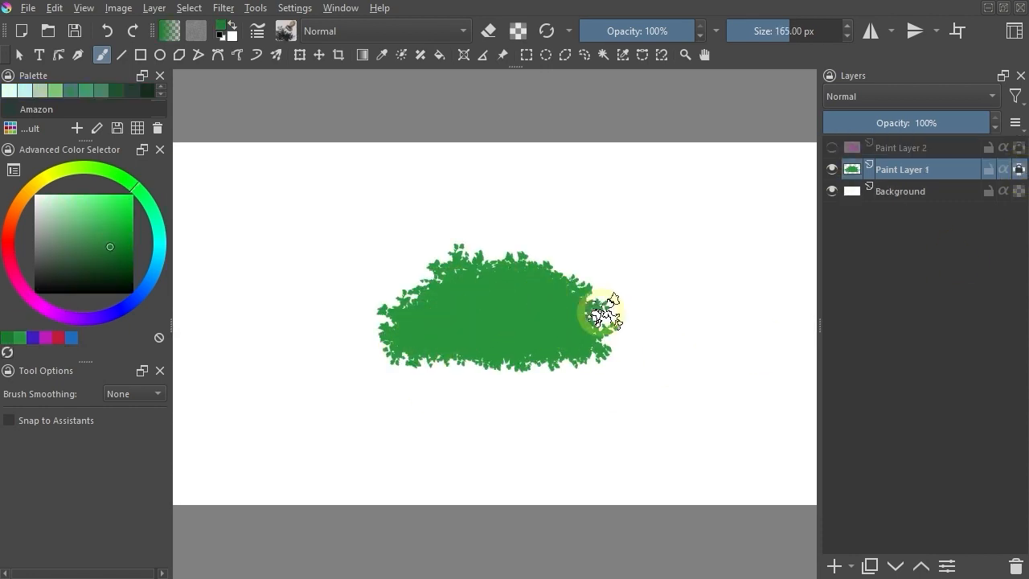
pyautogui.moveTo(600, 314)
pyautogui.mouseDown()
pyautogui.moveTo(453, 370)
pyautogui.moveTo(523, 346)
pyautogui.moveTo(588, 364)
pyautogui.mouseUp()
# Choose a 200 px textured brush preset and paint lighter green along the bush's upper left edge
pyautogui.press('F6')
pyautogui.click(356, 271)
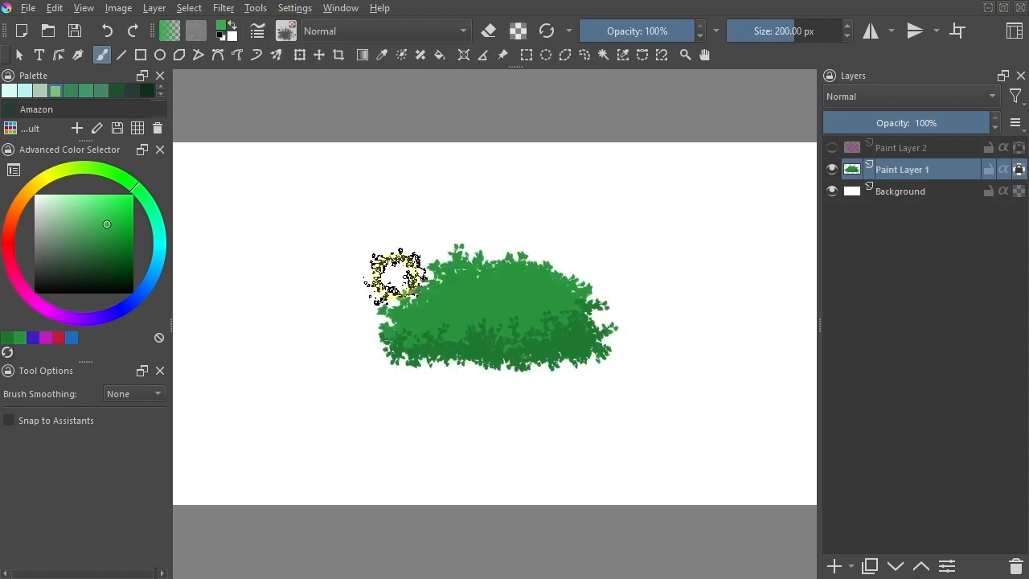
pyautogui.moveTo(379, 271)
pyautogui.mouseDown()
pyautogui.moveTo(373, 287)
pyautogui.moveTo(426, 259)
pyautogui.mouseUp()
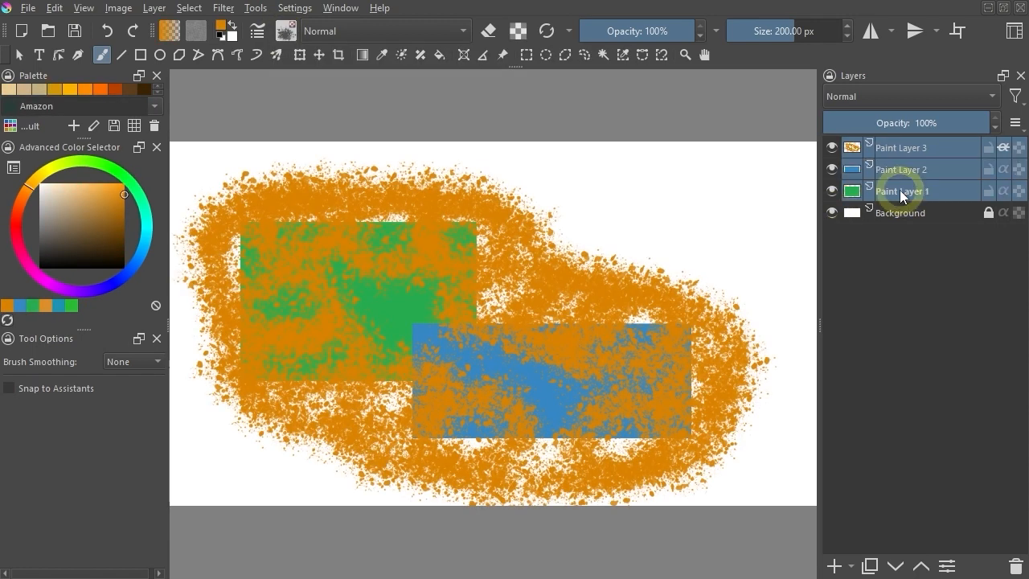
# Group Paint Layers 1, 2 and 3, and select Paint Layer 3 inside the group
pyautogui.hotkey('ctrl', 'shift', 'g')
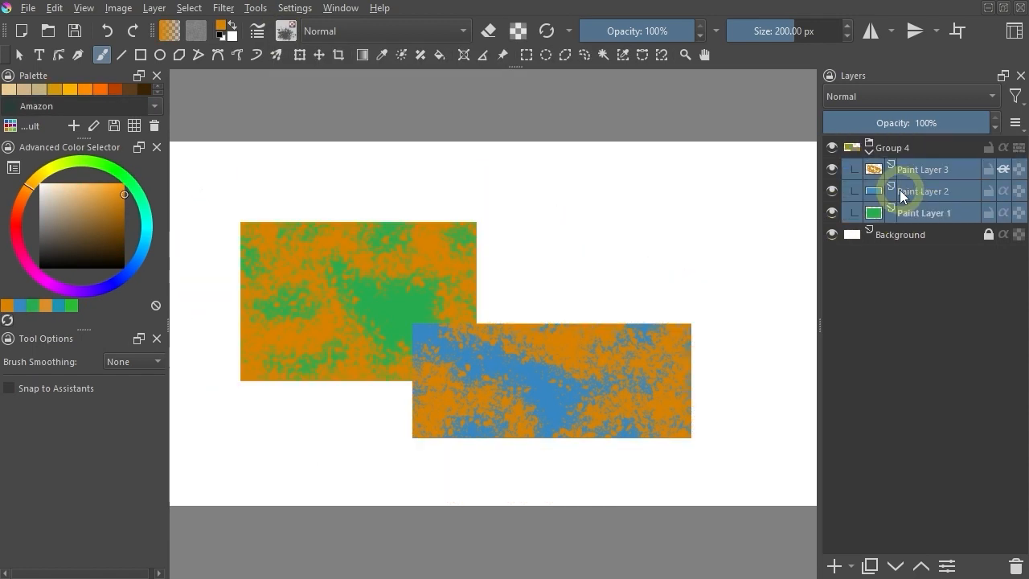
pyautogui.click(922, 169)
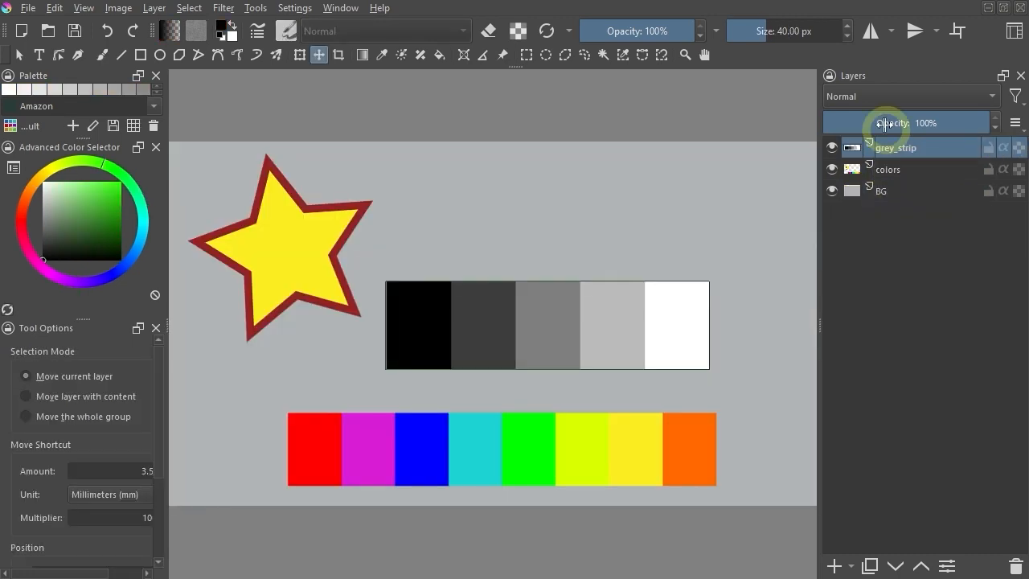
# Set the grey_strip layer's blending mode to Multiply and move the grey strip down over the color strip
pyautogui.click(908, 96)
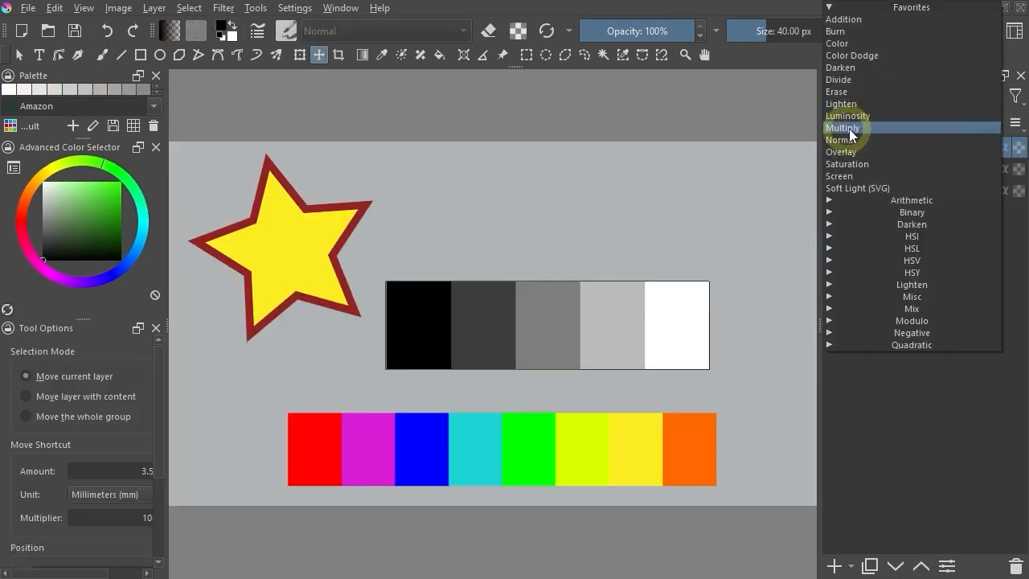
pyautogui.click(850, 131)
pyautogui.moveTo(632, 338)
pyautogui.mouseDown()
pyautogui.moveTo(535, 273)
pyautogui.moveTo(445, 268)
pyautogui.moveTo(513, 437)
pyautogui.moveTo(577, 399)
pyautogui.mouseUp()
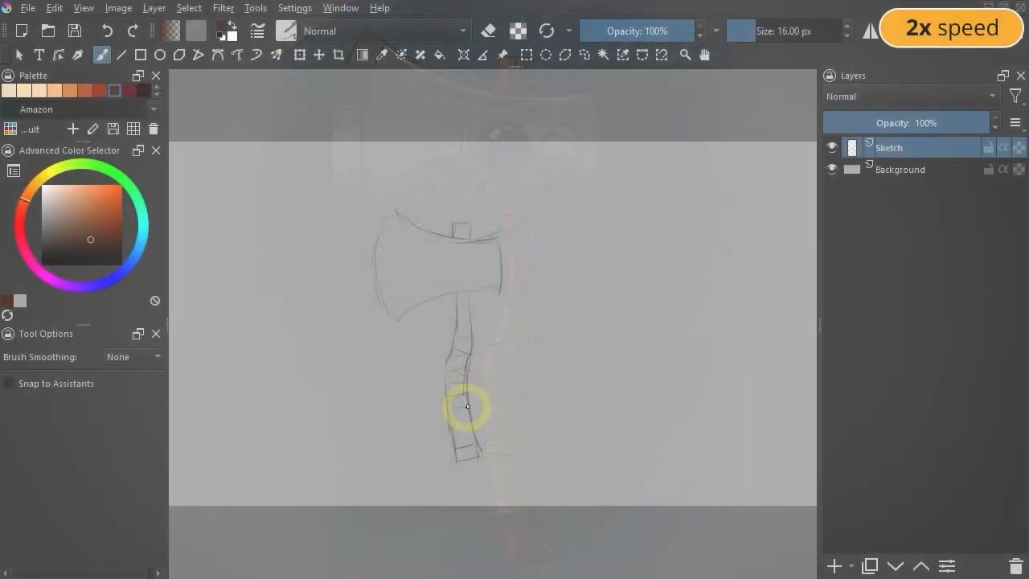
# Sketch the axe's blade, wrapped handle and ornamental head details in brown with a 16 px brush on the Sketch layer
pyautogui.scroll(5, 443, 185)
pyautogui.moveTo(443, 185); pyautogui.dragTo(454, 183)
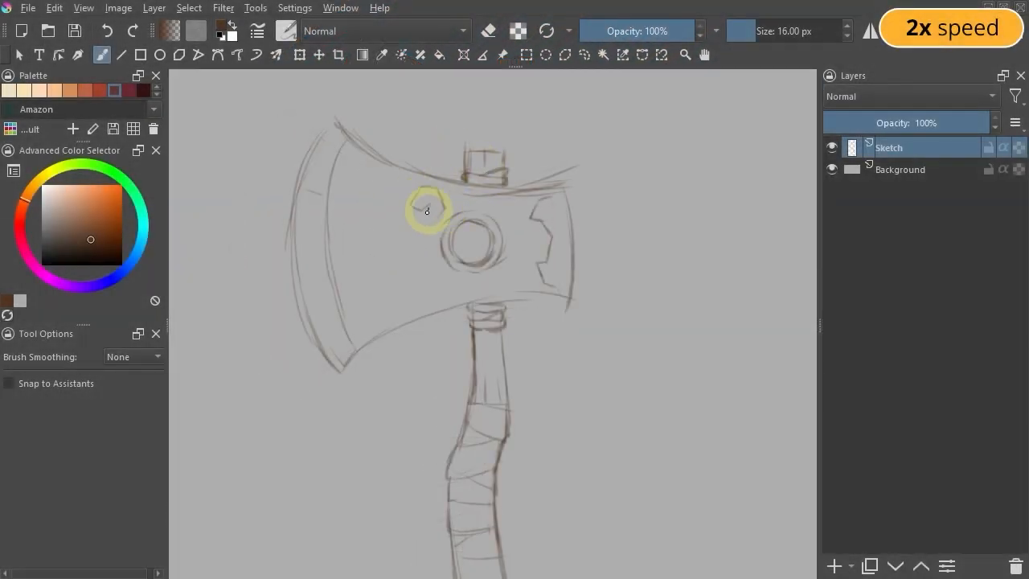
pyautogui.moveTo(429, 209)
pyautogui.mouseDown()
pyautogui.moveTo(452, 236)
pyautogui.moveTo(399, 314)
pyautogui.mouseUp()
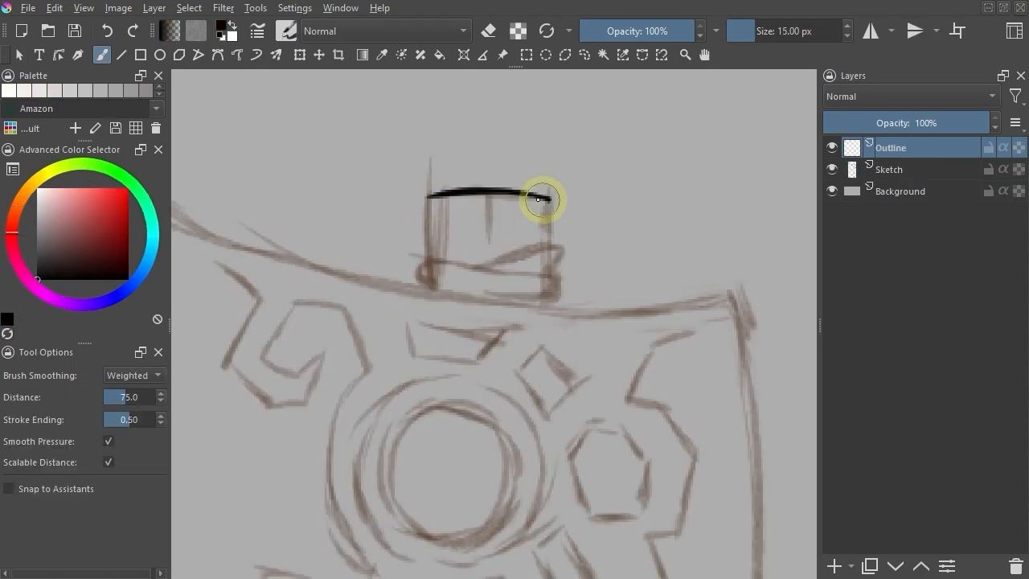
# Ink the axe handle and its wraps in black on the Outline layer with a 15 px brush and Weighted smoothing
pyautogui.moveTo(542, 202); pyautogui.dragTo(546, 248)
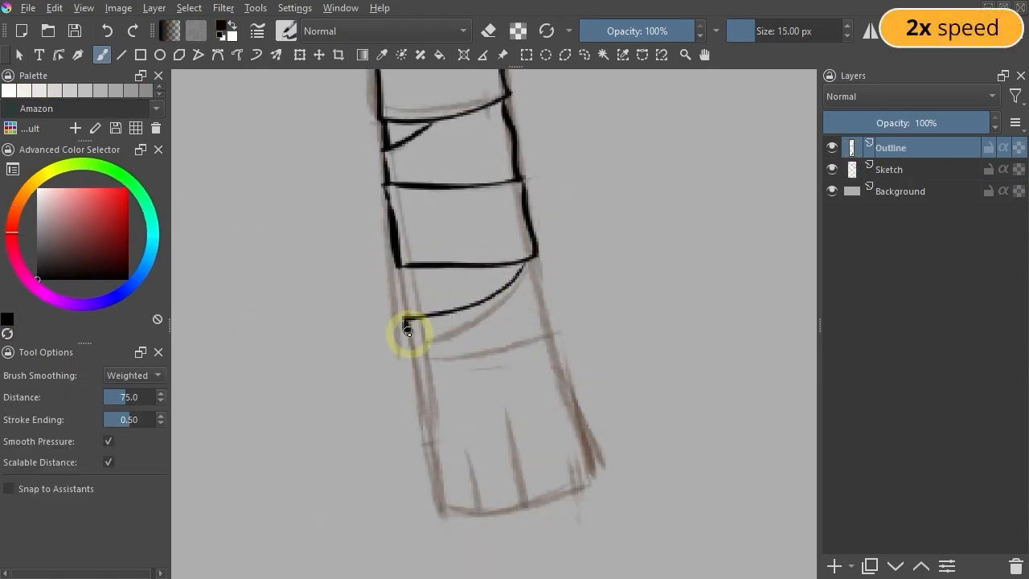
pyautogui.moveTo(407, 333); pyautogui.dragTo(404, 275)
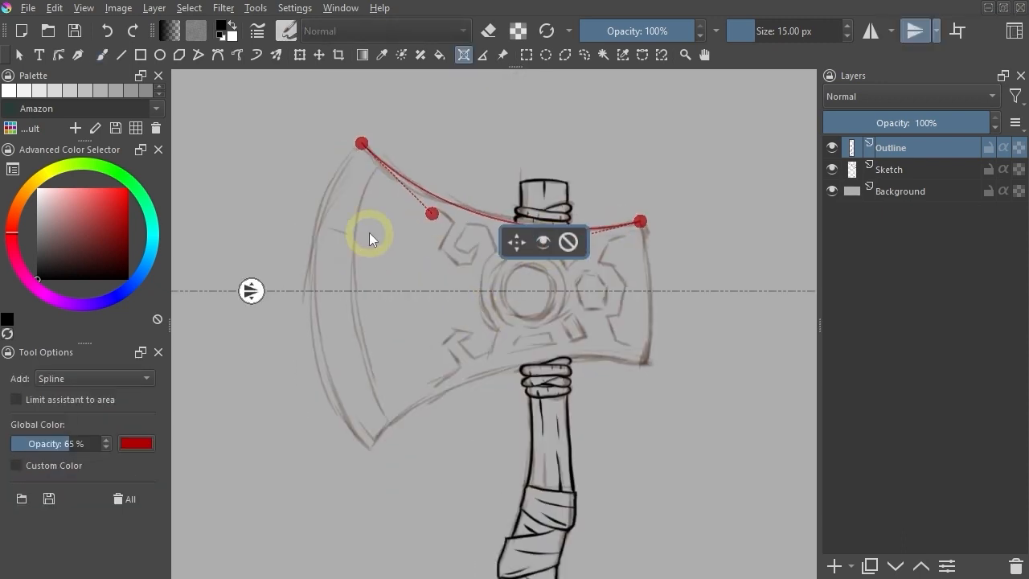
# Add a spline assistant along the blade's cutting edge and ink the central circle snapped to an ellipse assistant
pyautogui.click(388, 423)
pyautogui.click(333, 243)
pyautogui.click(349, 388)
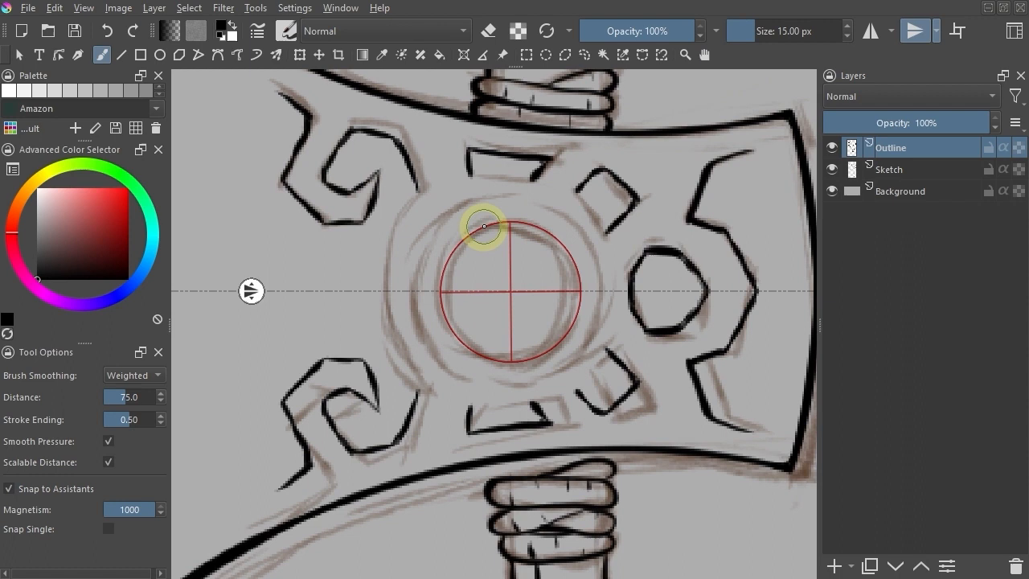
pyautogui.moveTo(482, 222)
pyautogui.mouseDown()
pyautogui.moveTo(487, 354)
pyautogui.moveTo(584, 299)
pyautogui.moveTo(538, 219)
pyautogui.moveTo(385, 299)
pyautogui.moveTo(470, 174)
pyautogui.moveTo(598, 206)
pyautogui.mouseUp()
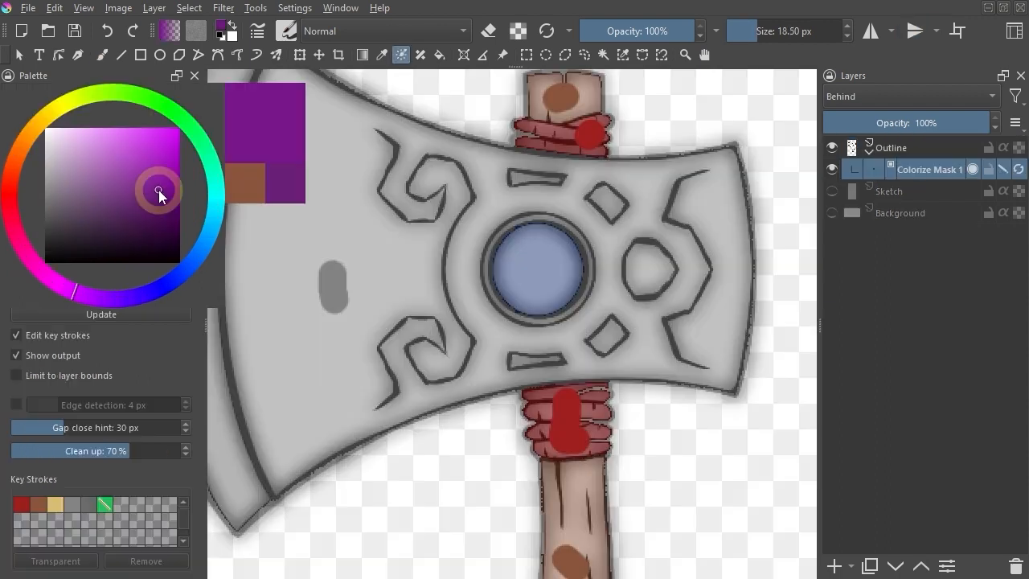
# Add a purple key stroke on the axe's gem and a dark grey one on its ring, and update Colorize Mask 1
pyautogui.moveTo(537, 258)
pyautogui.mouseDown()
pyautogui.moveTo(544, 274)
pyautogui.moveTo(528, 307)
pyautogui.moveTo(509, 307)
pyautogui.mouseUp()
pyautogui.click(47, 238)
pyautogui.scroll(2, 546, 307)
pyautogui.moveTo(530, 336); pyautogui.dragTo(495, 339)
pyautogui.scroll(-3, 537, 277)
pyautogui.click(147, 312)
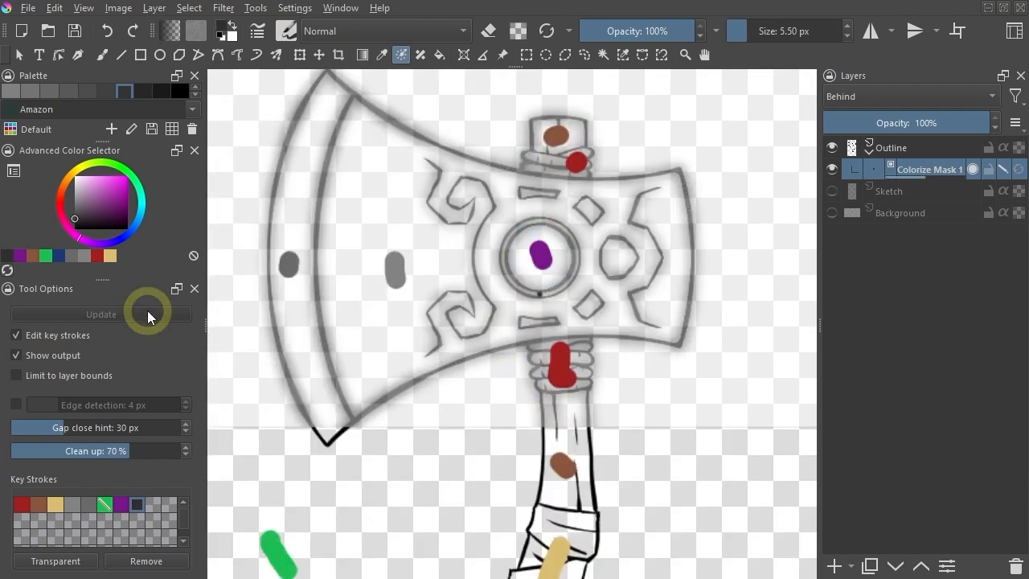
# Turn off key stroke editing on the outline's colorize mask to check the axe's flat colors
pyautogui.click(19, 336)
pyautogui.scroll(-2, 487, 531)
pyautogui.moveTo(487, 530); pyautogui.dragTo(468, 415)
pyautogui.click(919, 172)
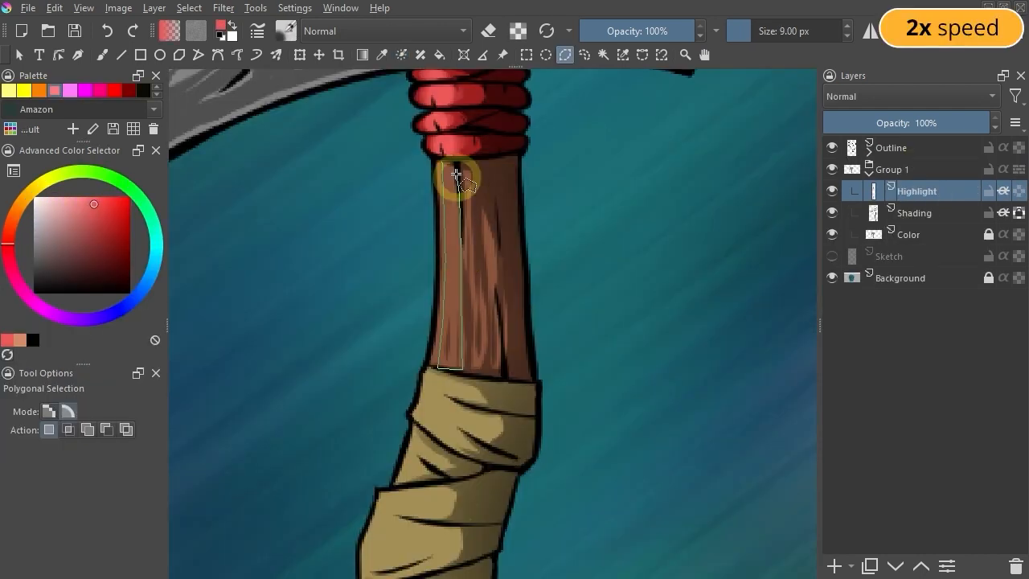
# Select a narrow strip along the wooden handle's lit edge with a polygonal selection and brush a highlight on the Highlight layer
pyautogui.click(452, 172)
pyautogui.press('b')
pyautogui.moveTo(452, 184); pyautogui.dragTo(452, 246)
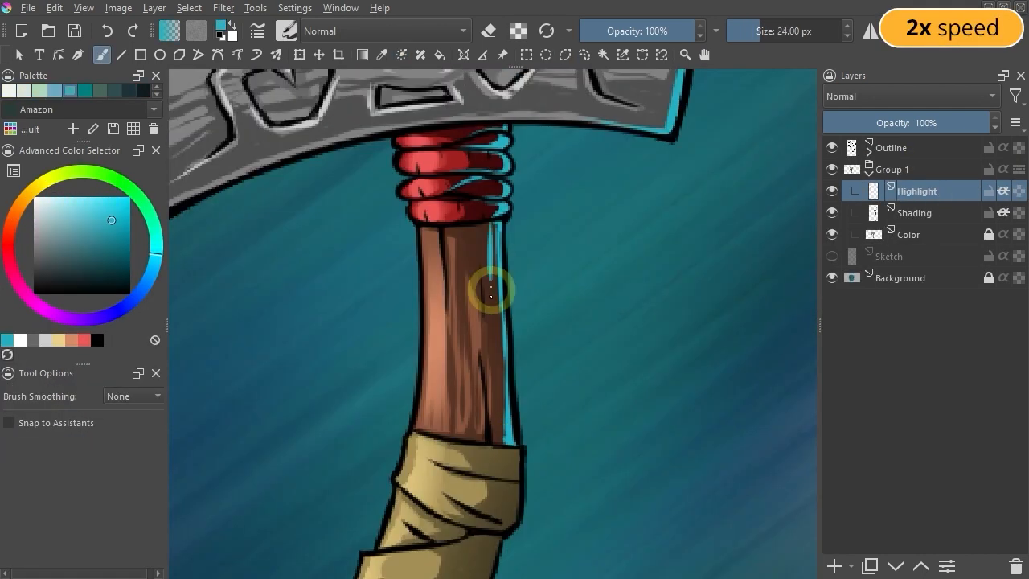
# Paint a cyan rim light along the handle's shaded edge with a 24 px brush on the Highlight layer
pyautogui.moveTo(492, 426)
pyautogui.mouseDown()
pyautogui.moveTo(508, 217)
pyautogui.moveTo(452, 391)
pyautogui.mouseUp()
pyautogui.scroll(2, 506, 236)
pyautogui.scroll(2, 506, 236)
pyautogui.scroll(-3, 452, 391)
pyautogui.moveTo(500, 241); pyautogui.dragTo(487, 305)
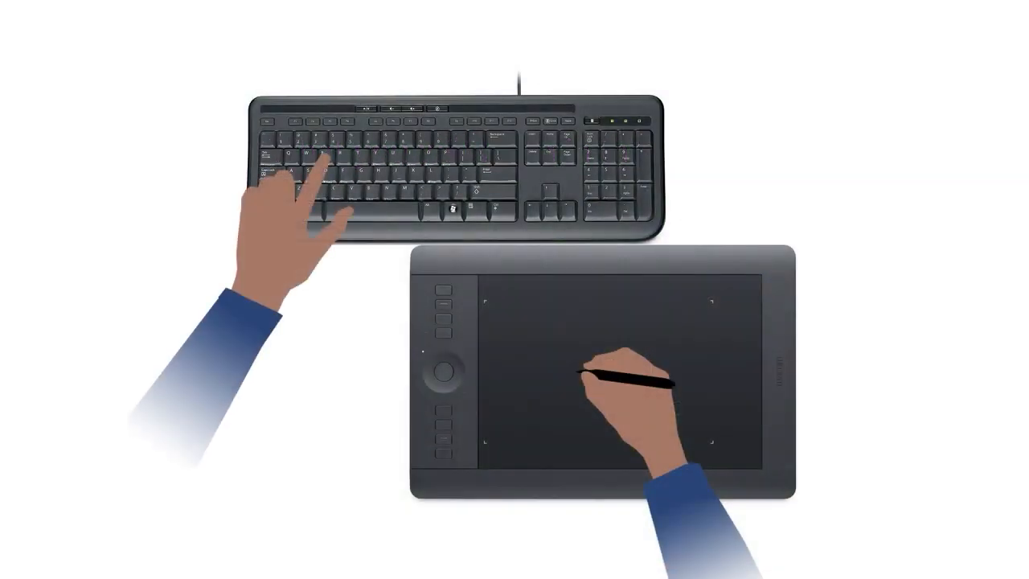
# Assign Q as the custom shortcut for the Deselect action and apply the settings
pyautogui.click(537, 155)
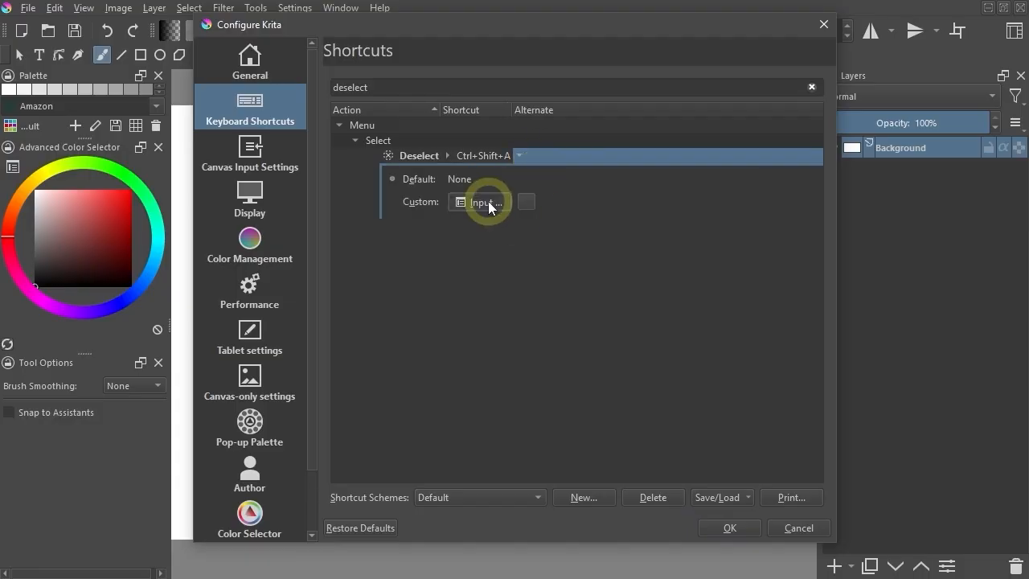
pyautogui.press('q')
pyautogui.click(557, 316)
pyautogui.click(727, 528)
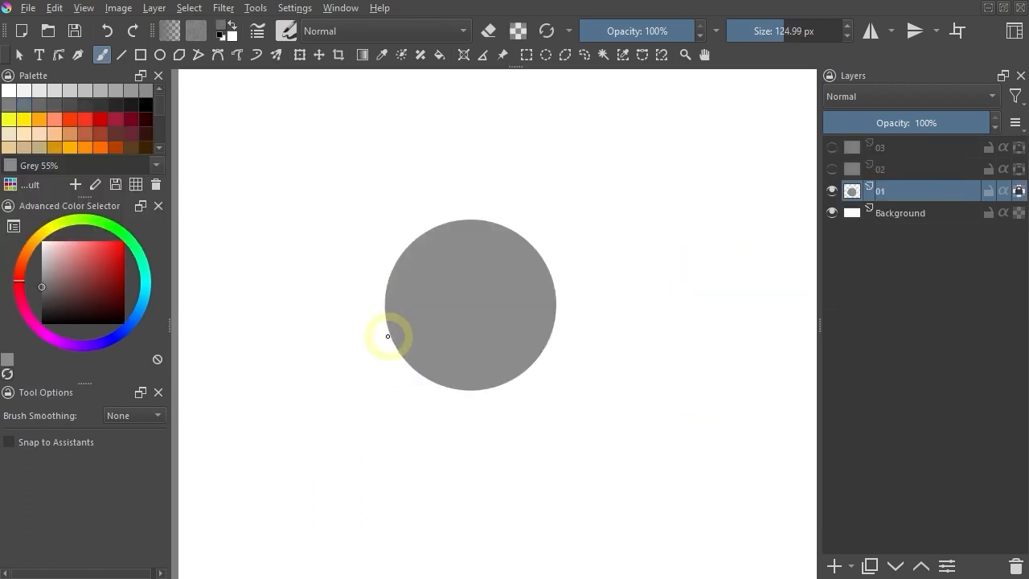
# Shade the grey circle on layer 01 into a sphere with hard-edged bands of darker and lighter greys
pyautogui.moveTo(385, 338)
pyautogui.mouseDown()
pyautogui.moveTo(491, 346)
pyautogui.moveTo(547, 314)
pyautogui.moveTo(505, 346)
pyautogui.moveTo(397, 352)
pyautogui.moveTo(551, 298)
pyautogui.mouseUp()
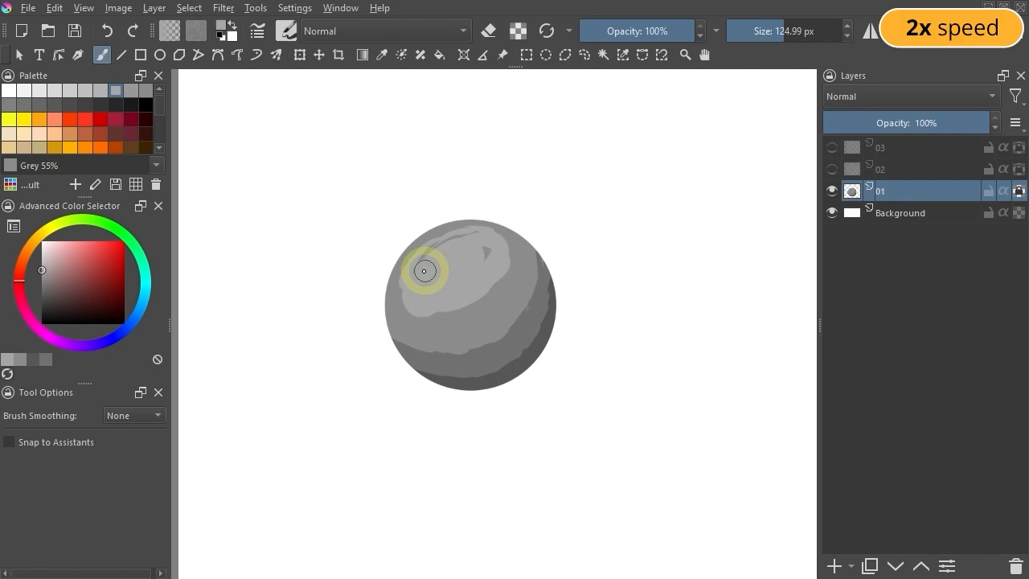
pyautogui.moveTo(423, 271); pyautogui.dragTo(436, 268)
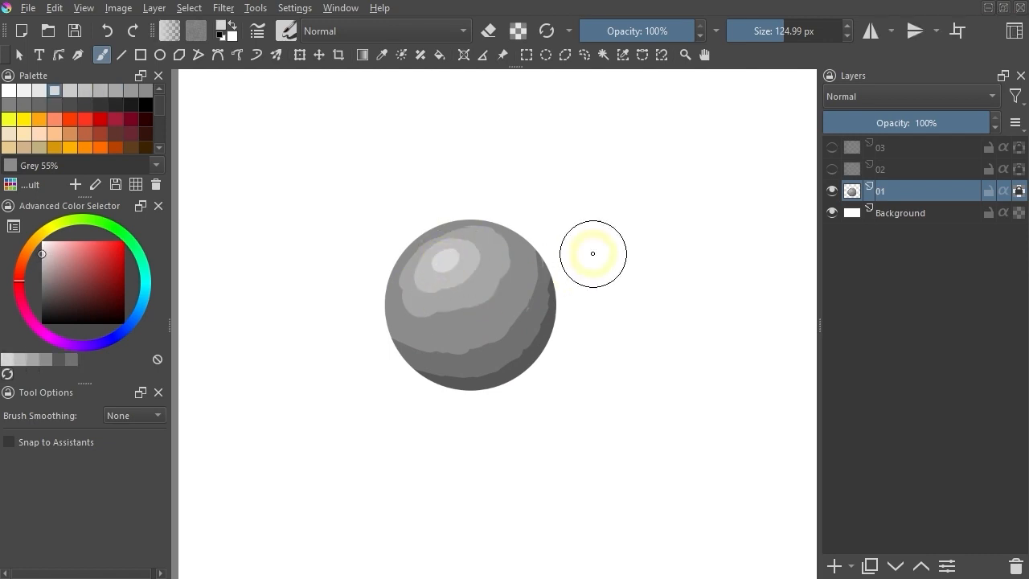
pyautogui.moveTo(555, 274)
pyautogui.mouseDown()
pyautogui.moveTo(510, 316)
pyautogui.moveTo(519, 271)
pyautogui.moveTo(520, 294)
pyautogui.mouseUp()
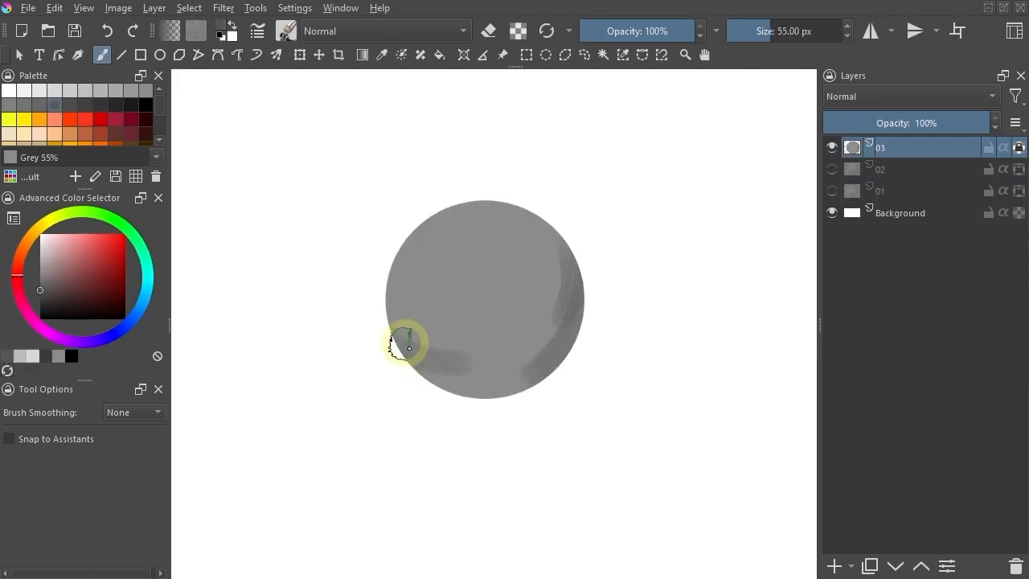
# Shade the grey circle on layer 03 with a 55 px textured brush, adding darker edges and a lightened grey highlight
pyautogui.moveTo(402, 345)
pyautogui.mouseDown()
pyautogui.moveTo(398, 370)
pyautogui.moveTo(418, 379)
pyautogui.moveTo(574, 303)
pyautogui.moveTo(490, 369)
pyautogui.moveTo(553, 237)
pyautogui.moveTo(540, 278)
pyautogui.moveTo(421, 331)
pyautogui.moveTo(530, 278)
pyautogui.mouseUp()
pyautogui.keyDown('ctrl'); pyautogui.click(473, 258); pyautogui.keyUp('ctrl')
pyautogui.press('l')
pyautogui.press('l')
pyautogui.moveTo(469, 255)
pyautogui.mouseDown()
pyautogui.moveTo(438, 241)
pyautogui.moveTo(492, 281)
pyautogui.moveTo(455, 238)
pyautogui.moveTo(416, 282)
pyautogui.moveTo(519, 225)
pyautogui.mouseUp()
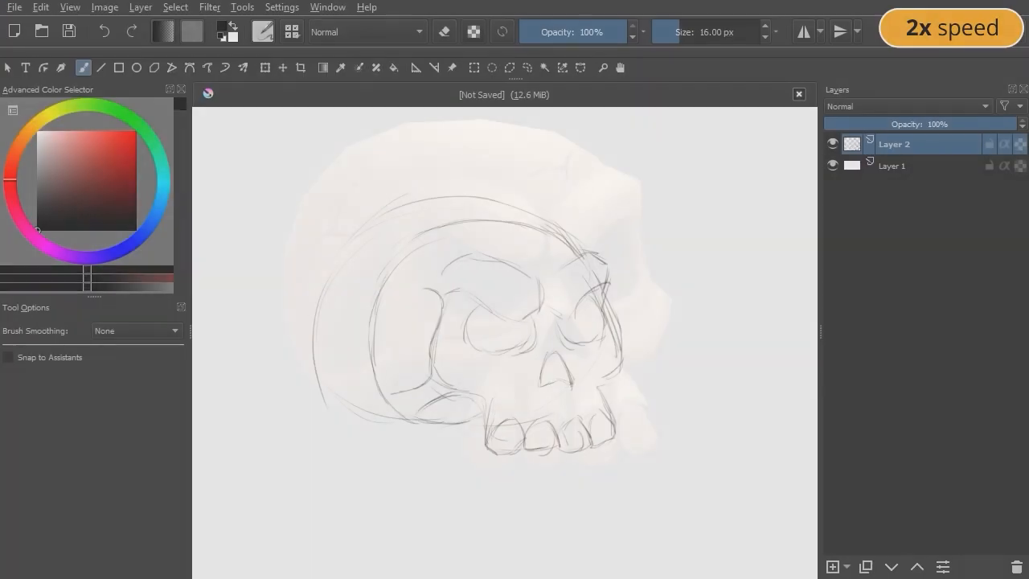
# Outline a brow area of the skull on the Screen-mode highlight layer, brush a highlight inside it and clear the selection
pyautogui.rightClick(480, 277)
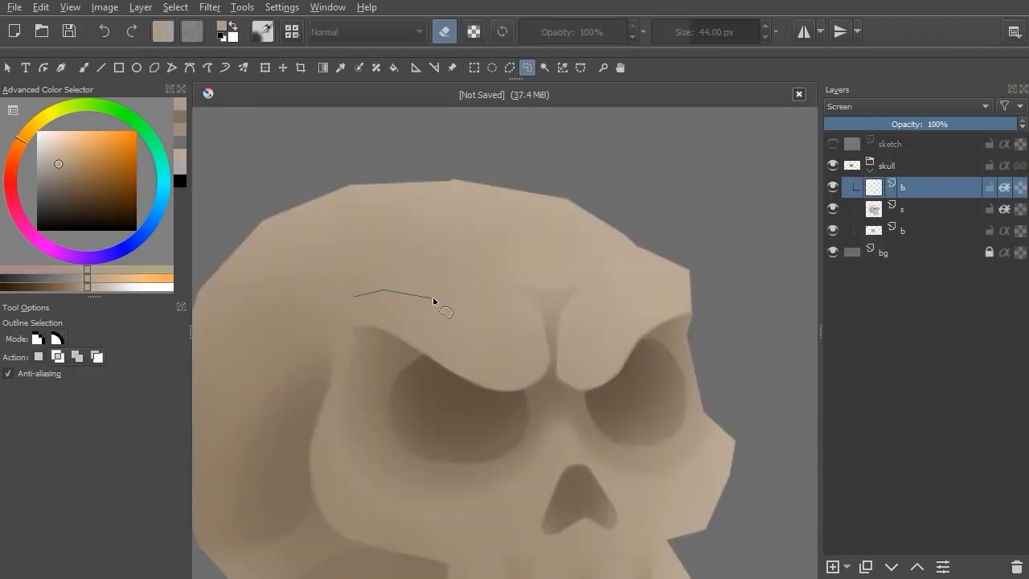
pyautogui.moveTo(434, 302)
pyautogui.mouseDown()
pyautogui.moveTo(354, 288)
pyautogui.moveTo(442, 285)
pyautogui.moveTo(523, 314)
pyautogui.mouseUp()
pyautogui.press('b')
pyautogui.press('e')
pyautogui.press('l')
pyautogui.hotkey('ctrl', 'shift', 'a')
pyautogui.moveTo(639, 254)
pyautogui.mouseDown()
pyautogui.moveTo(567, 339)
pyautogui.moveTo(639, 265)
pyautogui.mouseUp()
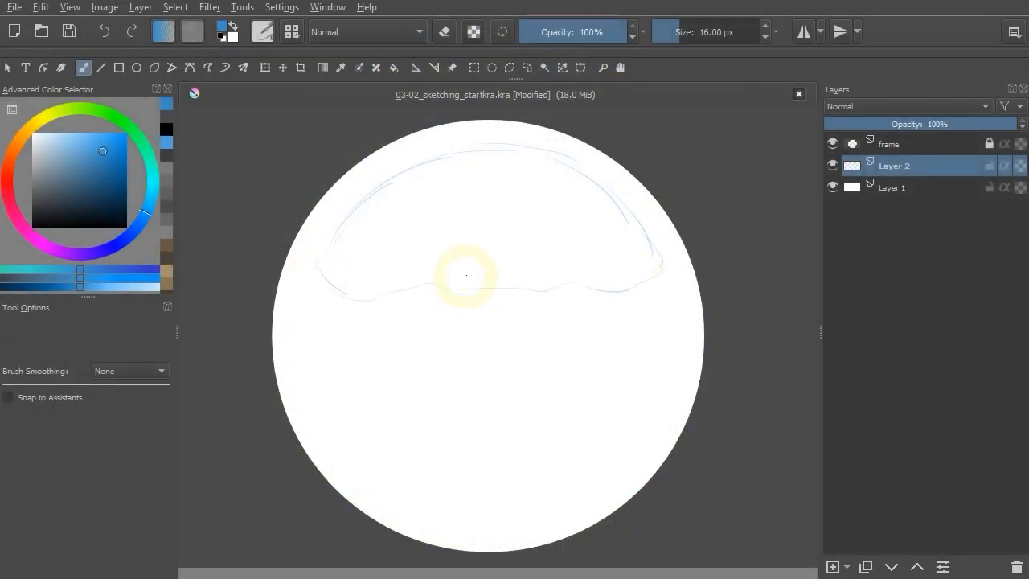
# Sketch the tree's trunk, the ground line, cliff edges and roots in blue with a 16 px brush on Layer 2
pyautogui.moveTo(528, 322); pyautogui.dragTo(519, 373)
pyautogui.moveTo(293, 381)
pyautogui.mouseDown()
pyautogui.moveTo(553, 390)
pyautogui.moveTo(477, 515)
pyautogui.mouseUp()
pyautogui.moveTo(619, 426); pyautogui.dragTo(632, 488)
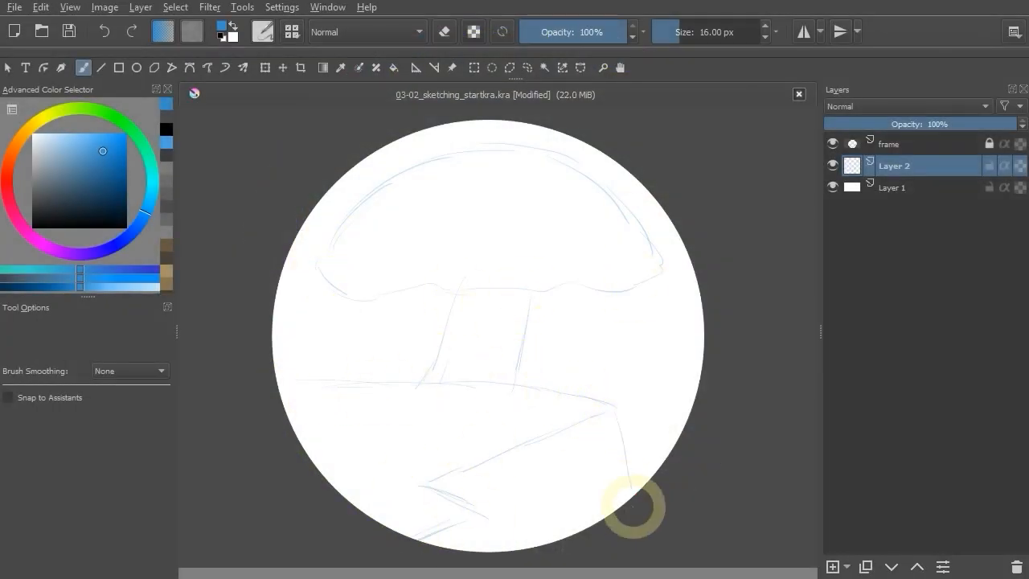
pyautogui.moveTo(514, 322); pyautogui.dragTo(402, 391)
pyautogui.moveTo(450, 305); pyautogui.dragTo(471, 367)
pyautogui.moveTo(471, 368); pyautogui.dragTo(458, 474)
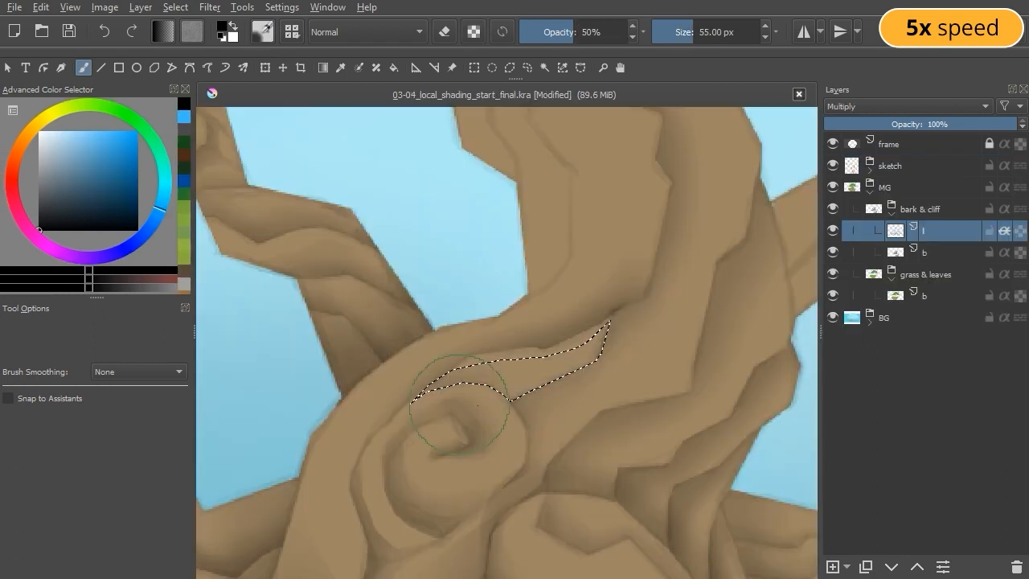
# Shade the tree's bark folds inside freehand selections on the bark & cliff group's Multiply layer, using a 55 px brush at 50% opacity
pyautogui.hotkey('ctrl', 'shift', 'a')
pyautogui.moveTo(478, 405)
pyautogui.mouseDown()
pyautogui.moveTo(591, 354)
pyautogui.moveTo(418, 446)
pyautogui.mouseUp()
pyautogui.press('b')
pyautogui.moveTo(562, 366)
pyautogui.mouseDown()
pyautogui.moveTo(526, 393)
pyautogui.moveTo(551, 278)
pyautogui.mouseUp()
pyautogui.press('b')
pyautogui.moveTo(630, 308); pyautogui.dragTo(634, 300)
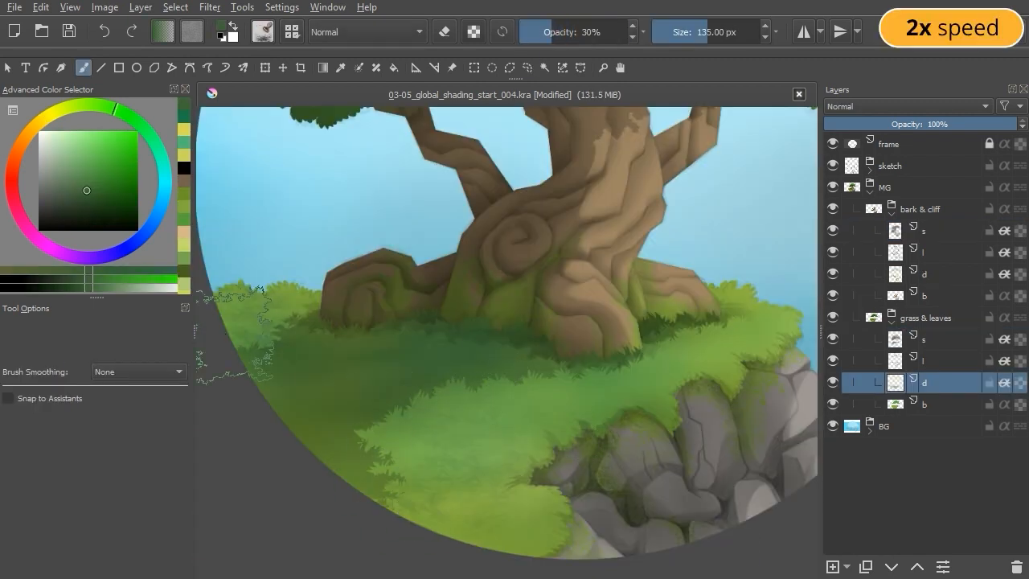
# Pick a different green for painting foliage on layer d of the grass & leaves group
pyautogui.click(65, 105)
pyautogui.click(98, 139)
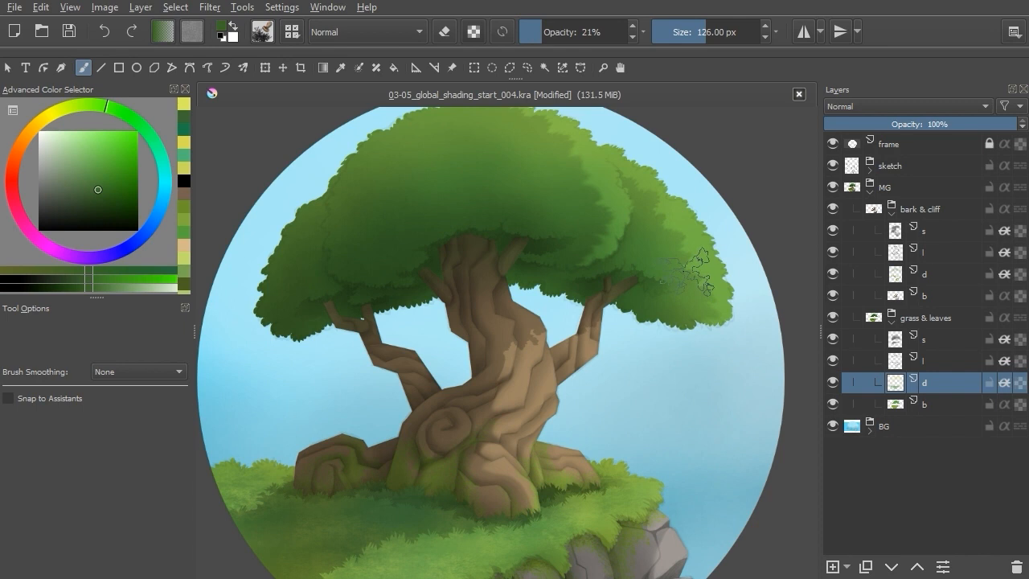